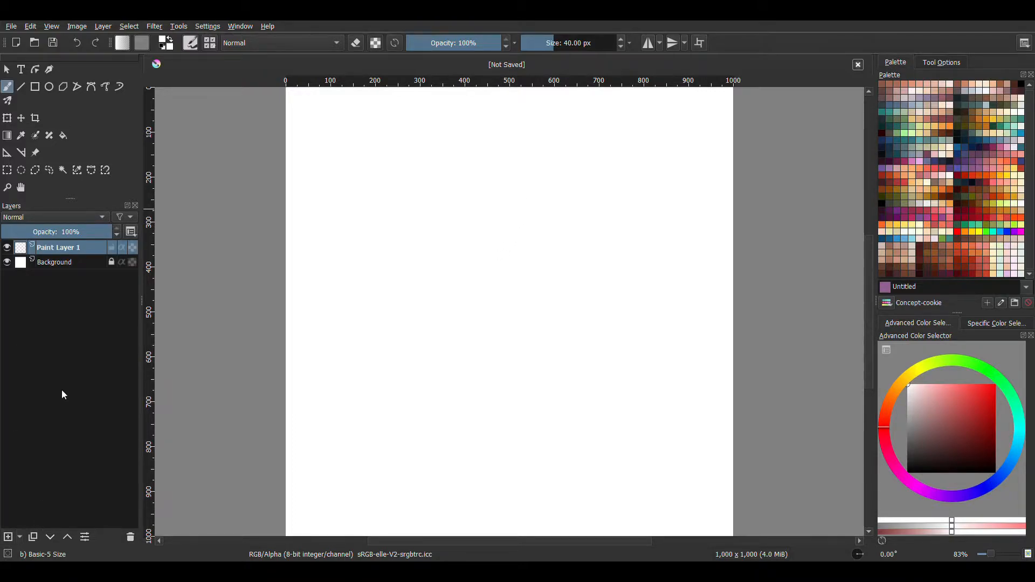
Create a group layer and place Paint Layer 1 inside it.
{"action": "key", "text": "ctrl+g"}
{"action": "left_click_drag", "start_coordinate": [62, 262], "coordinate": [131, 253]}
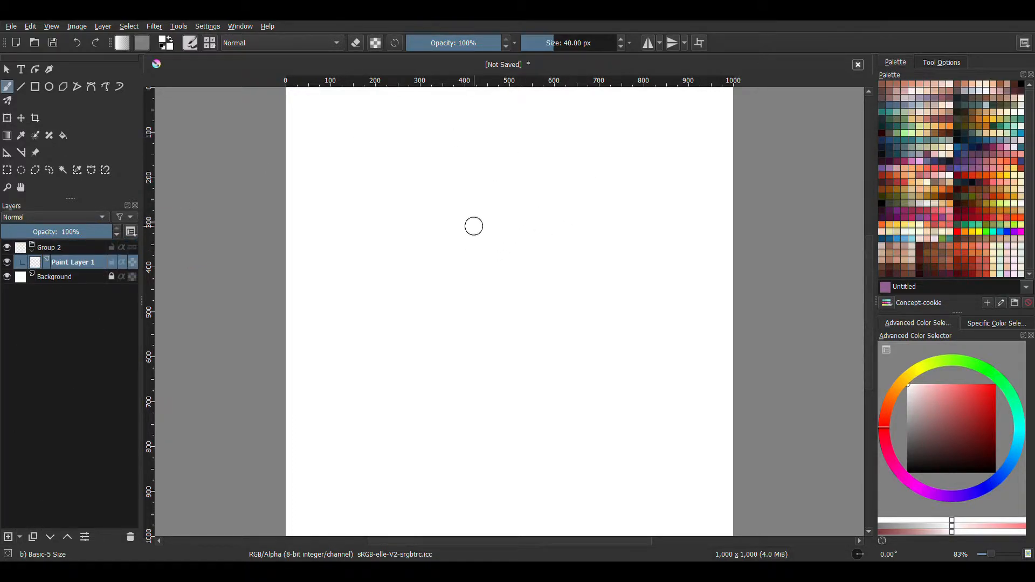
Set up the Basic-5 Size brush at about 16.72 px with the default black and white colors.
{"action": "right_click", "coordinate": [475, 239]}
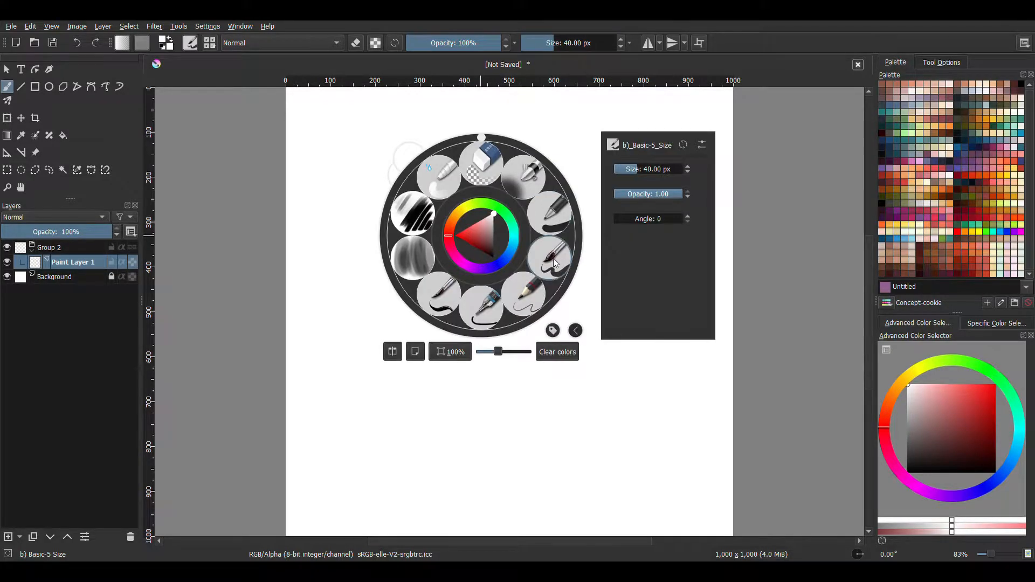
{"action": "right_click", "coordinate": [567, 237]}
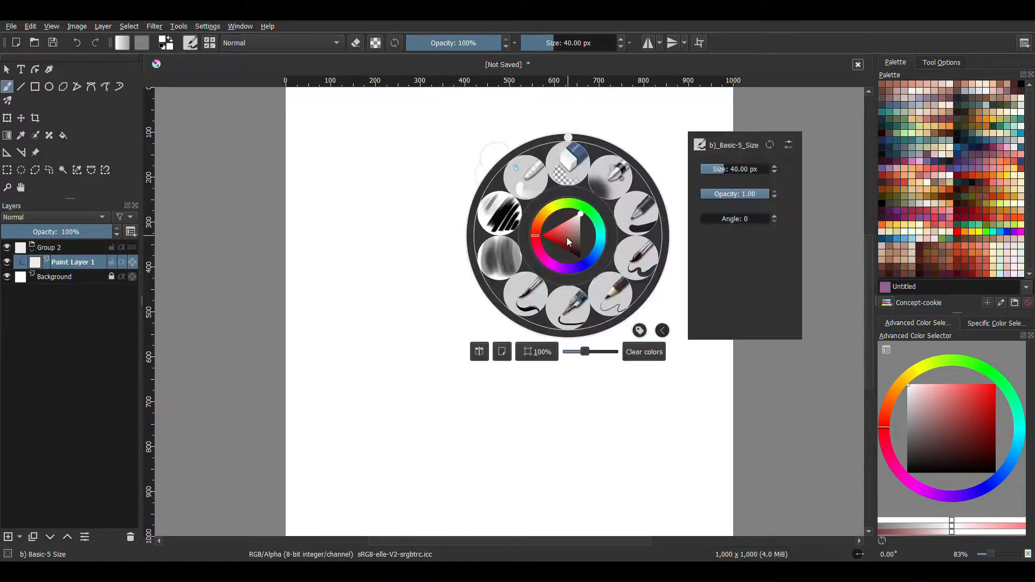
{"action": "left_click", "coordinate": [641, 265]}
{"action": "left_click_drag", "start_coordinate": [548, 48], "coordinate": [556, 52]}
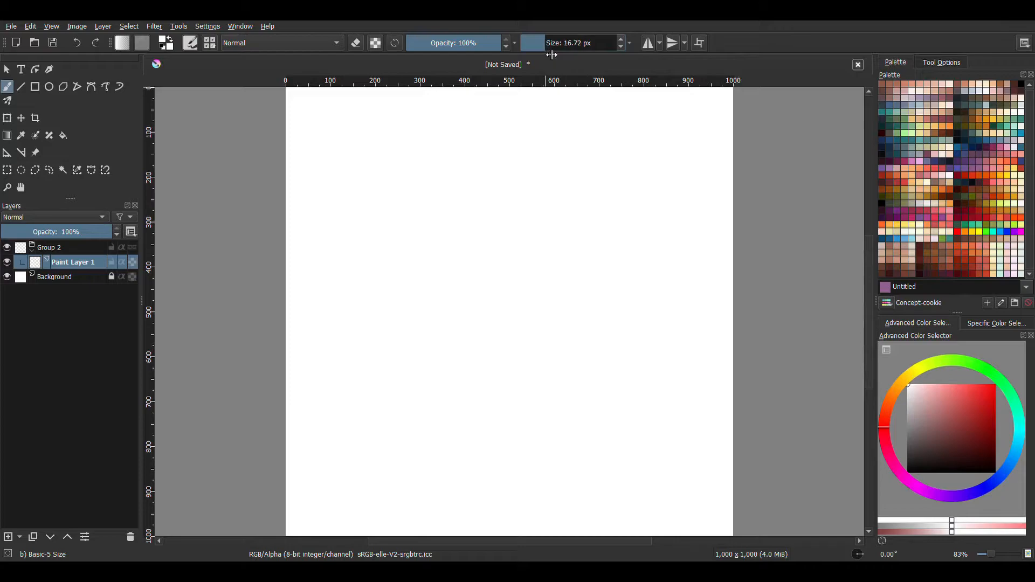
{"action": "scroll", "coordinate": [620, 46], "scroll_direction": "down", "scroll_amount": 4}
{"action": "key", "text": "d"}
{"action": "left_click_drag", "start_coordinate": [401, 174], "coordinate": [435, 251]}
{"action": "left_click_drag", "start_coordinate": [438, 204], "coordinate": [457, 269]}
{"action": "left_click_drag", "start_coordinate": [476, 202], "coordinate": [474, 279]}
{"action": "key", "text": "ctrl+z"}
{"action": "key", "text": "ctrl+z"}
{"action": "key", "text": "ctrl+z"}
Adjust the brush size to about 20.29 px, trying a stroke on the canvas and undoing it.
{"action": "left_click", "coordinate": [555, 48]}
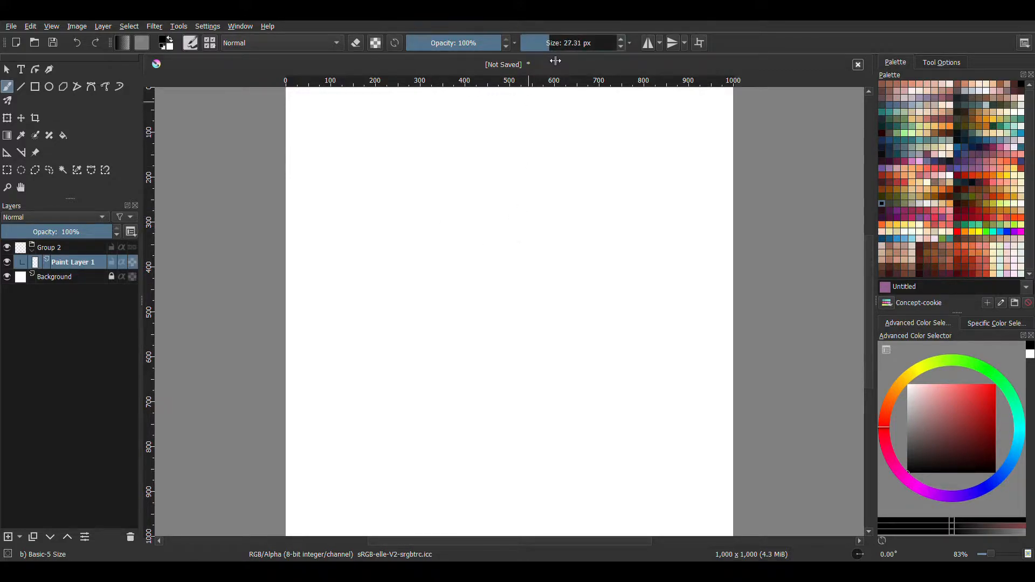
{"action": "left_click_drag", "start_coordinate": [450, 200], "coordinate": [437, 266]}
{"action": "key", "text": "ctrl+z"}
{"action": "left_click", "coordinate": [550, 48]}
{"action": "left_click_drag", "start_coordinate": [445, 183], "coordinate": [464, 283]}
{"action": "key", "text": "ctrl+z"}
{"action": "key", "text": "minus"}
{"action": "left_click_drag", "start_coordinate": [441, 208], "coordinate": [479, 295]}
{"action": "key", "text": "ctrl+z"}
{"action": "key", "text": "plus"}
{"action": "left_click_drag", "start_coordinate": [639, 288], "coordinate": [586, 312]}
{"action": "key", "text": "minus"}
{"action": "key", "text": "plus"}
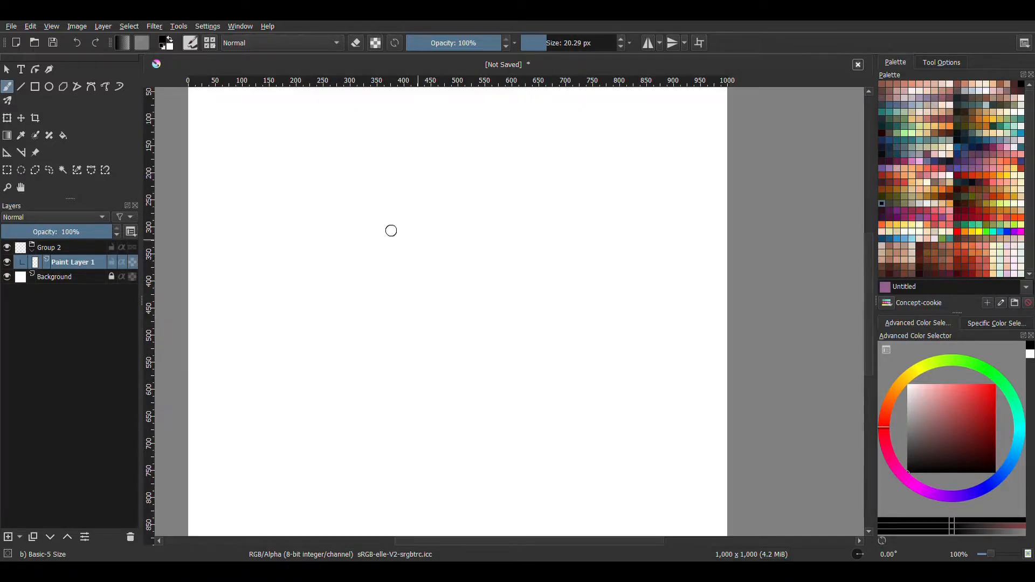
{"action": "mouse_move", "coordinate": [383, 227]}
{"action": "left_mouse_down"}
{"action": "mouse_move", "coordinate": [416, 319]}
{"action": "mouse_move", "coordinate": [441, 327]}
{"action": "left_mouse_up"}
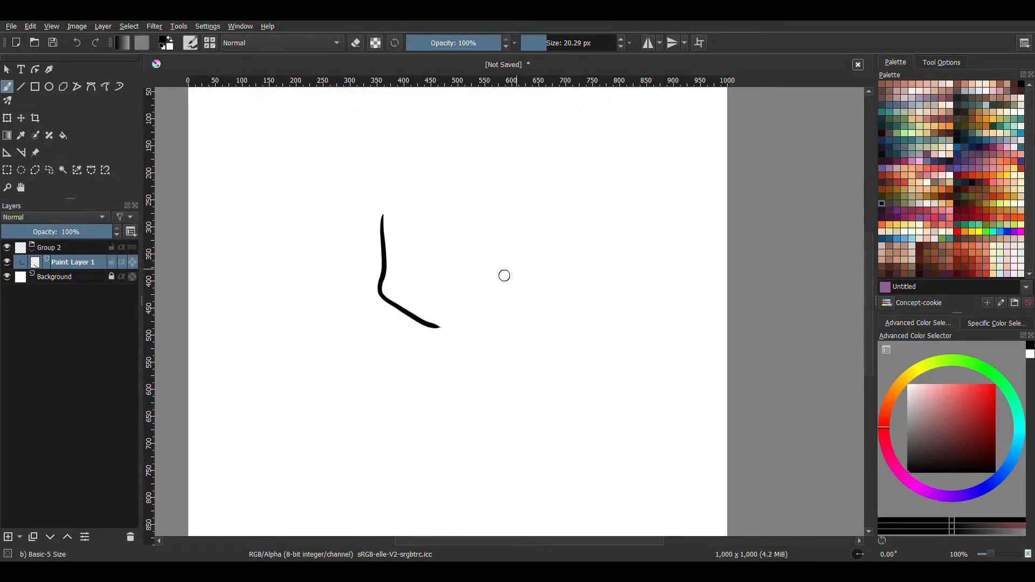
{"action": "key", "text": "ctrl+z"}
{"action": "mouse_move", "coordinate": [371, 211]}
{"action": "left_mouse_down"}
{"action": "mouse_move", "coordinate": [369, 283]}
{"action": "mouse_move", "coordinate": [399, 312]}
{"action": "mouse_move", "coordinate": [456, 317]}
{"action": "mouse_move", "coordinate": [531, 287]}
{"action": "left_mouse_up"}
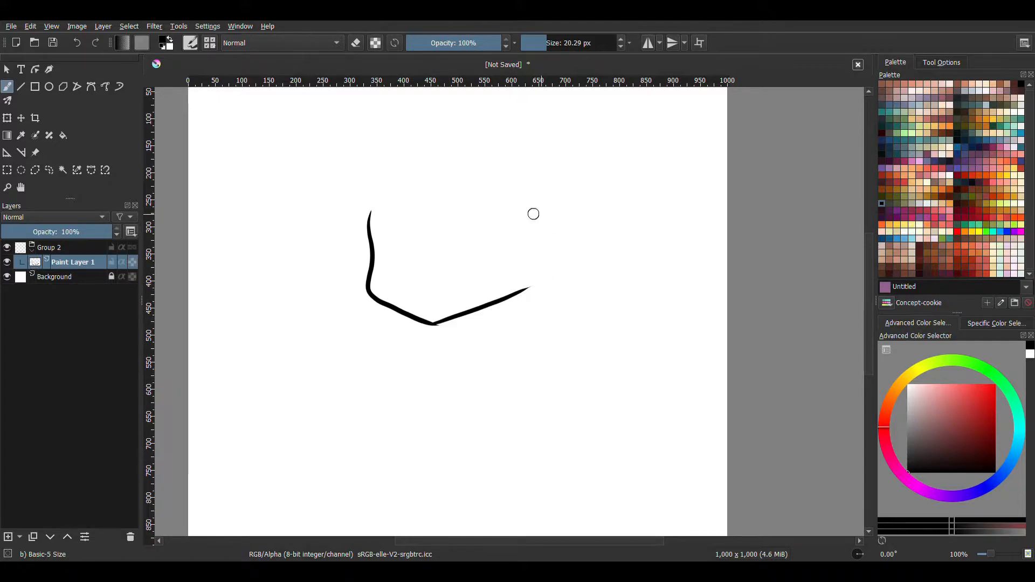
{"action": "key", "text": "ctrl+z"}
{"action": "key", "text": "ctrl+z"}
{"action": "mouse_move", "coordinate": [367, 250]}
{"action": "left_mouse_down"}
{"action": "mouse_move", "coordinate": [397, 305]}
{"action": "mouse_move", "coordinate": [440, 324]}
{"action": "left_mouse_up"}
{"action": "key", "text": "ctrl+z"}
Draw the chibi character's pointed face outline with an ear and a parted, jagged fringe across the forehead.
{"action": "mouse_move", "coordinate": [366, 215]}
{"action": "left_mouse_down"}
{"action": "mouse_move", "coordinate": [435, 324]}
{"action": "mouse_move", "coordinate": [433, 337]}
{"action": "mouse_move", "coordinate": [524, 306]}
{"action": "mouse_move", "coordinate": [535, 281]}
{"action": "left_mouse_up"}
{"action": "key", "text": "ctrl+z"}
{"action": "left_click_drag", "start_coordinate": [414, 189], "coordinate": [393, 246]}
{"action": "left_click_drag", "start_coordinate": [384, 201], "coordinate": [370, 238]}
{"action": "mouse_move", "coordinate": [415, 187]}
{"action": "left_mouse_down"}
{"action": "mouse_move", "coordinate": [459, 205]}
{"action": "mouse_move", "coordinate": [472, 236]}
{"action": "mouse_move", "coordinate": [516, 207]}
{"action": "mouse_move", "coordinate": [486, 238]}
{"action": "mouse_move", "coordinate": [555, 186]}
{"action": "mouse_move", "coordinate": [564, 231]}
{"action": "left_mouse_up"}
Draw the hair's outer outline from the side tufts over the crown to the back of the head.
{"action": "mouse_move", "coordinate": [420, 125]}
{"action": "left_mouse_down"}
{"action": "mouse_move", "coordinate": [351, 242]}
{"action": "mouse_move", "coordinate": [355, 285]}
{"action": "left_mouse_up"}
{"action": "scroll", "coordinate": [453, 207], "scroll_direction": "up", "scroll_amount": 2}
{"action": "left_click_drag", "start_coordinate": [402, 169], "coordinate": [593, 215]}
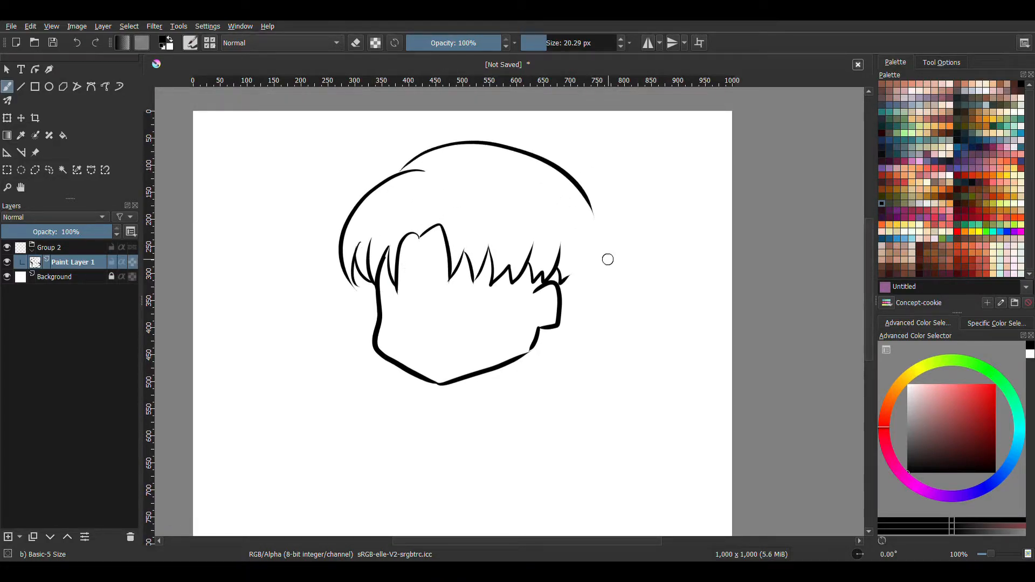
{"action": "key", "text": "ctrl+z"}
{"action": "mouse_move", "coordinate": [393, 175]}
{"action": "left_mouse_down"}
{"action": "mouse_move", "coordinate": [592, 212]}
{"action": "mouse_move", "coordinate": [601, 272]}
{"action": "left_mouse_up"}
{"action": "key", "text": "ctrl+z"}
{"action": "left_click_drag", "start_coordinate": [581, 184], "coordinate": [597, 277]}
Draw the back hair tuft, the curve of the head down to the neck, and the inner ear lines.
{"action": "left_click_drag", "start_coordinate": [590, 237], "coordinate": [592, 281]}
{"action": "left_click_drag", "start_coordinate": [592, 244], "coordinate": [531, 352]}
{"action": "left_click_drag", "start_coordinate": [546, 298], "coordinate": [541, 315]}
Draw the hairline inside the fringe parting and a short sideburn in front of the ear.
{"action": "left_click_drag", "start_coordinate": [420, 237], "coordinate": [404, 252]}
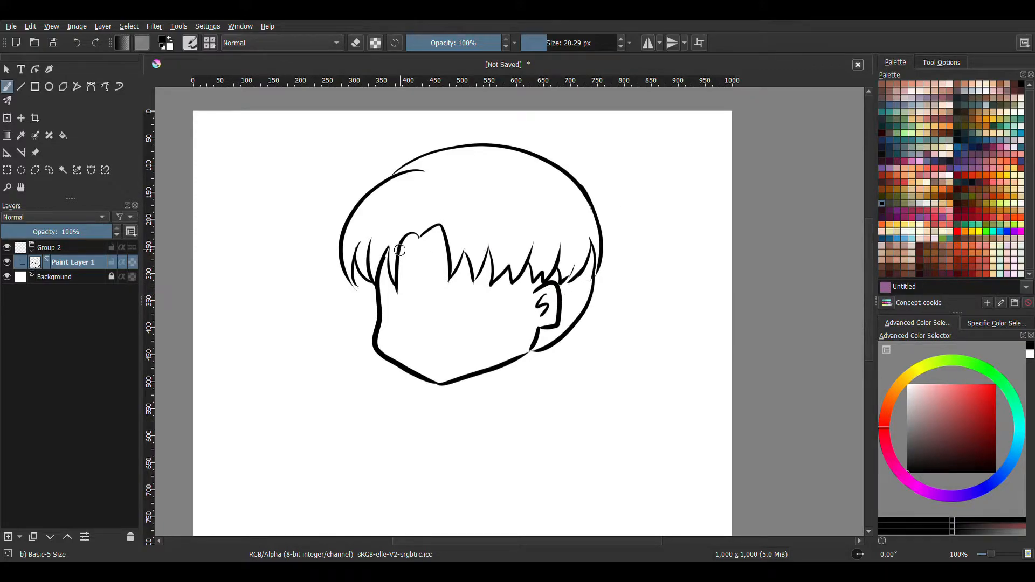
{"action": "key", "text": "ctrl+minus"}
{"action": "key", "text": "ctrl+plus"}
{"action": "key", "text": "ctrl+z"}
{"action": "mouse_move", "coordinate": [524, 281]}
{"action": "left_mouse_down"}
{"action": "mouse_move", "coordinate": [533, 311]}
{"action": "mouse_move", "coordinate": [541, 284]}
{"action": "left_mouse_up"}
{"action": "key", "text": "ctrl+minus"}
{"action": "key", "text": "ctrl+plus"}
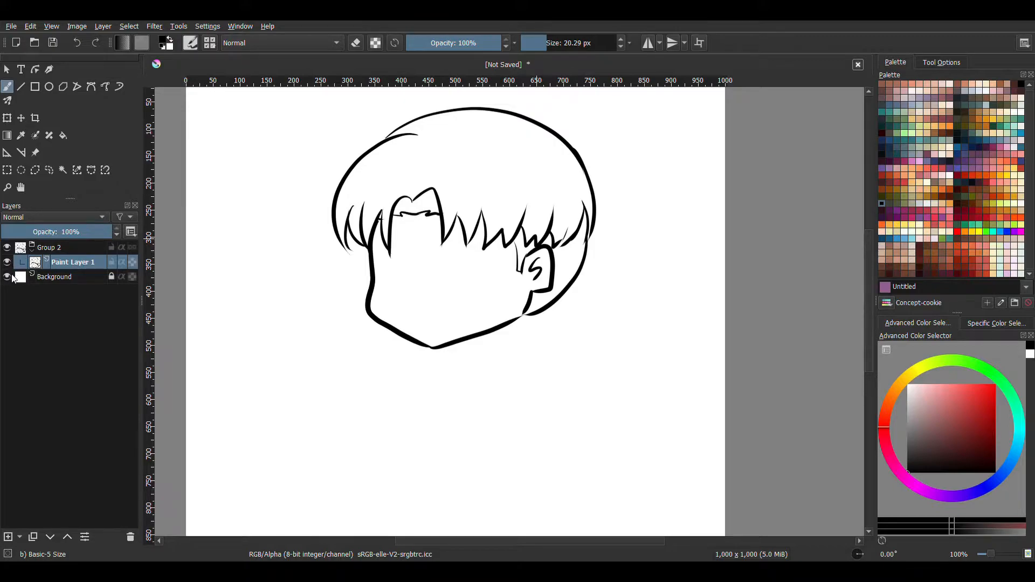
Add a paint layer above the head line art and draw the pleated neckpiece under the chin.
{"action": "left_click", "coordinate": [8, 537]}
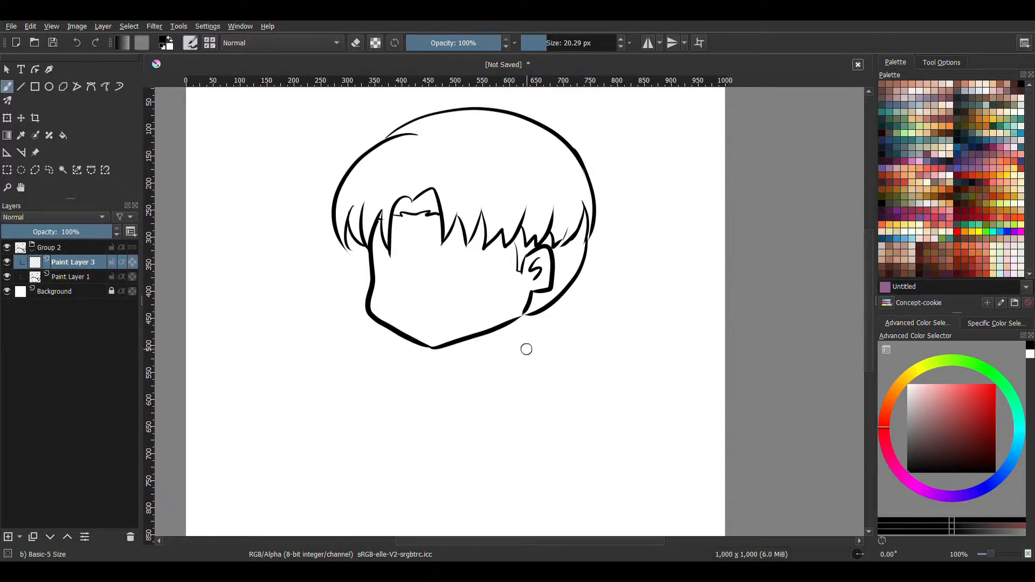
{"action": "mouse_move", "coordinate": [525, 357]}
{"action": "left_mouse_down"}
{"action": "mouse_move", "coordinate": [506, 333]}
{"action": "mouse_move", "coordinate": [510, 305]}
{"action": "left_mouse_up"}
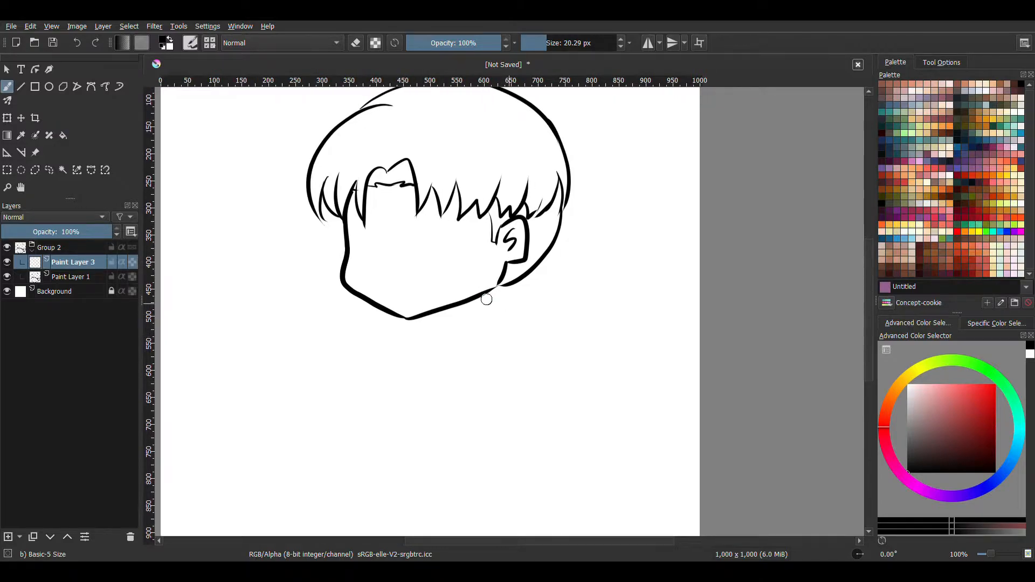
{"action": "mouse_move", "coordinate": [403, 318]}
{"action": "left_mouse_down"}
{"action": "mouse_move", "coordinate": [402, 351]}
{"action": "mouse_move", "coordinate": [423, 352]}
{"action": "left_mouse_up"}
{"action": "left_click_drag", "start_coordinate": [440, 316], "coordinate": [434, 351]}
{"action": "left_click_drag", "start_coordinate": [395, 318], "coordinate": [398, 352]}
{"action": "left_click_drag", "start_coordinate": [488, 295], "coordinate": [505, 369]}
{"action": "key", "text": "ctrl+z"}
Draw the shoulders and folded arms around the neckpiece.
{"action": "mouse_move", "coordinate": [387, 313]}
{"action": "left_mouse_down"}
{"action": "mouse_move", "coordinate": [365, 355]}
{"action": "mouse_move", "coordinate": [401, 378]}
{"action": "left_mouse_up"}
{"action": "mouse_move", "coordinate": [392, 343]}
{"action": "left_mouse_down"}
{"action": "mouse_move", "coordinate": [394, 362]}
{"action": "mouse_move", "coordinate": [423, 354]}
{"action": "mouse_move", "coordinate": [470, 372]}
{"action": "left_mouse_up"}
{"action": "left_click_drag", "start_coordinate": [486, 296], "coordinate": [468, 376]}
{"action": "key", "text": "ctrl+z"}
{"action": "left_click_drag", "start_coordinate": [444, 335], "coordinate": [484, 347]}
{"action": "left_click_drag", "start_coordinate": [441, 315], "coordinate": [485, 298]}
{"action": "left_click_drag", "start_coordinate": [394, 316], "coordinate": [395, 325]}
{"action": "mouse_move", "coordinate": [397, 379]}
{"action": "left_mouse_down"}
{"action": "mouse_move", "coordinate": [475, 343]}
{"action": "mouse_move", "coordinate": [473, 327]}
{"action": "left_mouse_up"}
{"action": "key", "text": "e"}
{"action": "key", "text": "e"}
{"action": "key", "text": "ctrl+z"}
Draw the jacket's bottom hem with short side edges and a center seam below the arms.
{"action": "left_click_drag", "start_coordinate": [381, 346], "coordinate": [489, 354]}
{"action": "left_click_drag", "start_coordinate": [488, 336], "coordinate": [489, 356]}
{"action": "mouse_move", "coordinate": [421, 330]}
{"action": "left_mouse_down"}
{"action": "mouse_move", "coordinate": [422, 357]}
{"action": "mouse_move", "coordinate": [419, 307]}
{"action": "left_mouse_up"}
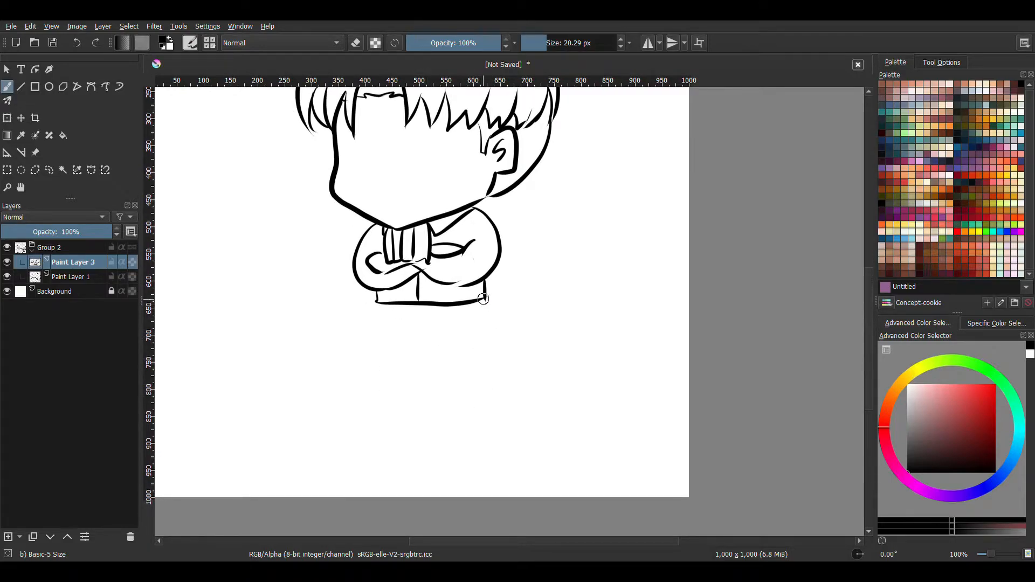
Draw the trouser legs with slanted pocket lines below the jacket hem, undoing unwanted strokes.
{"action": "left_click_drag", "start_coordinate": [486, 300], "coordinate": [483, 397]}
{"action": "left_click_drag", "start_coordinate": [377, 306], "coordinate": [383, 357]}
{"action": "key", "text": "ctrl+z"}
{"action": "mouse_move", "coordinate": [417, 315]}
{"action": "left_mouse_down"}
{"action": "mouse_move", "coordinate": [448, 340]}
{"action": "mouse_move", "coordinate": [448, 390]}
{"action": "mouse_move", "coordinate": [488, 394]}
{"action": "left_mouse_up"}
{"action": "key", "text": "ctrl+z"}
{"action": "mouse_move", "coordinate": [377, 307]}
{"action": "left_mouse_down"}
{"action": "mouse_move", "coordinate": [394, 404]}
{"action": "mouse_move", "coordinate": [382, 367]}
{"action": "mouse_move", "coordinate": [380, 388]}
{"action": "mouse_move", "coordinate": [400, 392]}
{"action": "left_mouse_up"}
{"action": "key", "text": "ctrl+z"}
{"action": "key", "text": "ctrl+z"}
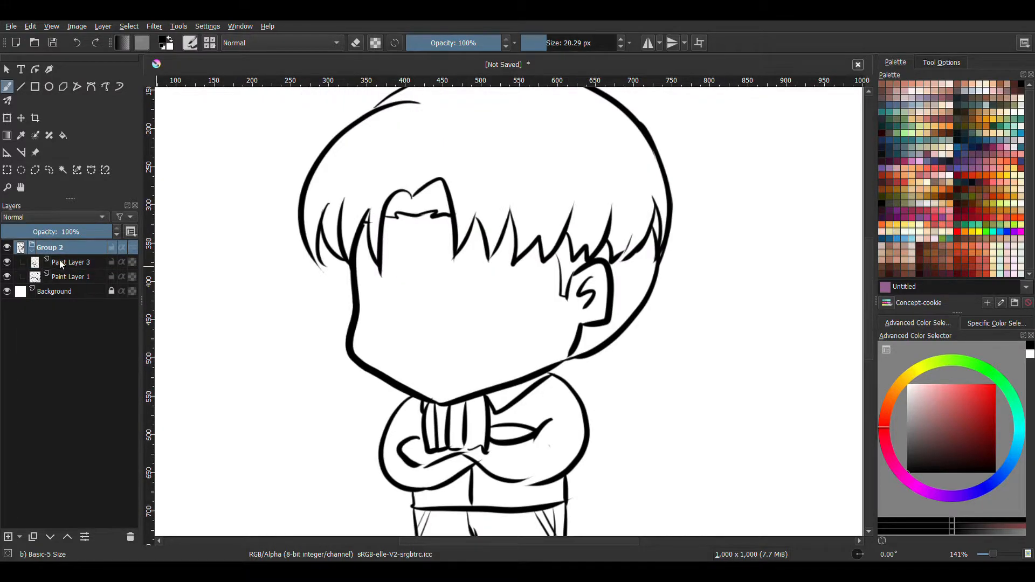
Add a paint layer above Paint Layer 3 and draw half-closed eyes with small round irises.
{"action": "left_click", "coordinate": [59, 262]}
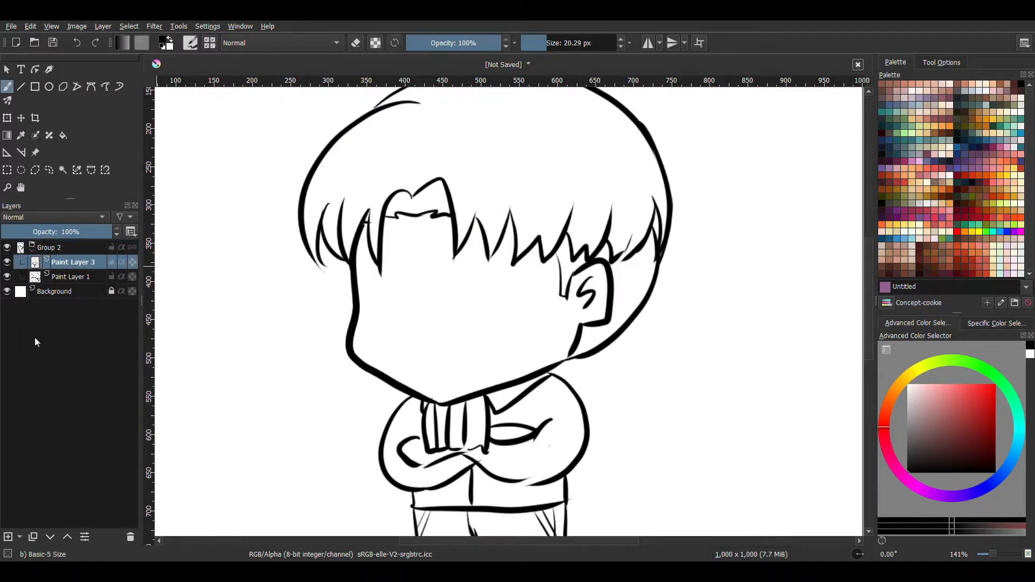
{"action": "left_click", "coordinate": [8, 537]}
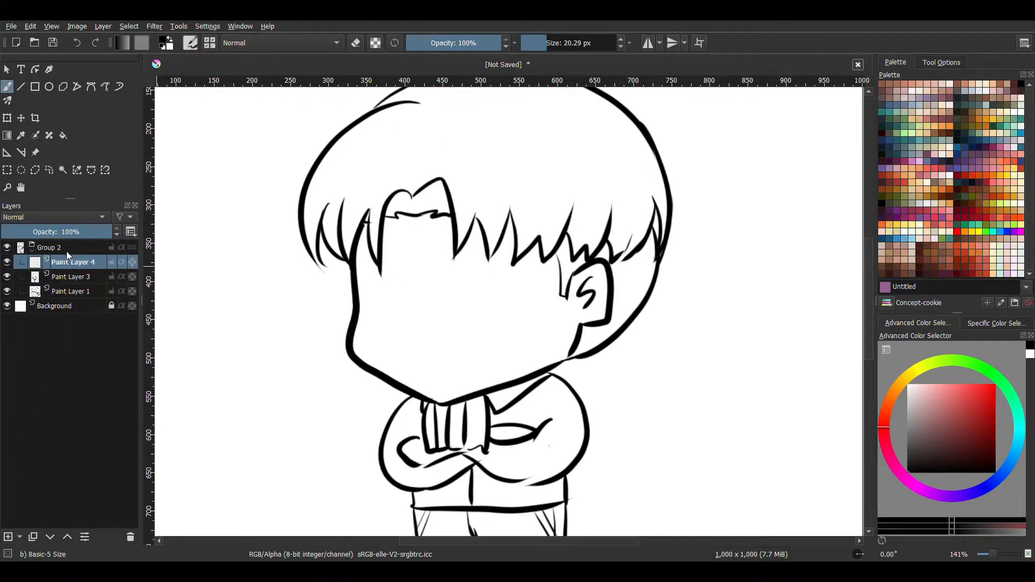
{"action": "scroll", "coordinate": [451, 305], "scroll_direction": "down", "scroll_amount": 3}
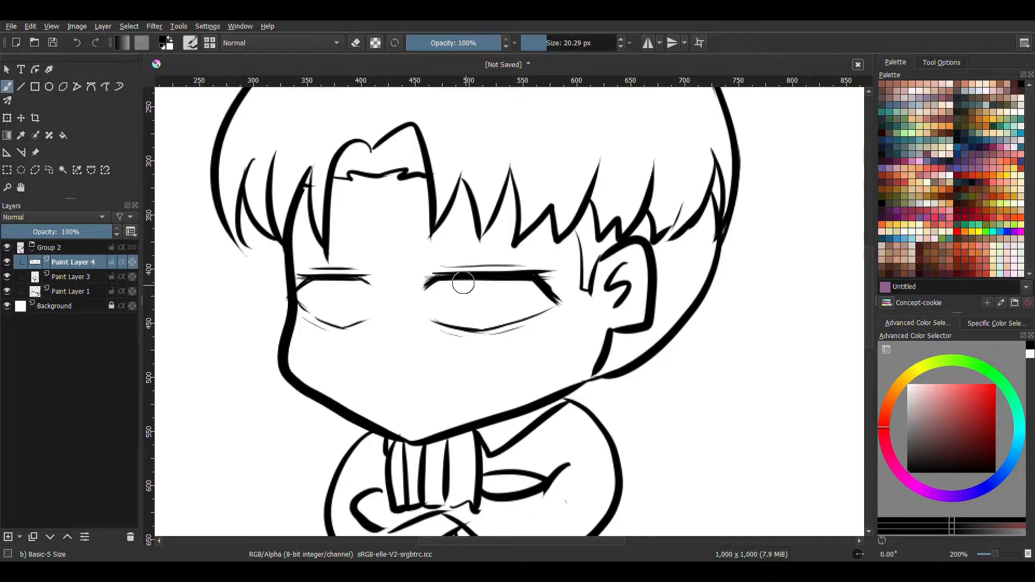
{"action": "left_click_drag", "start_coordinate": [465, 280], "coordinate": [483, 281]}
{"action": "mouse_move", "coordinate": [331, 280]}
{"action": "left_mouse_down"}
{"action": "mouse_move", "coordinate": [376, 276]}
{"action": "mouse_move", "coordinate": [354, 278]}
{"action": "mouse_move", "coordinate": [372, 284]}
{"action": "left_mouse_up"}
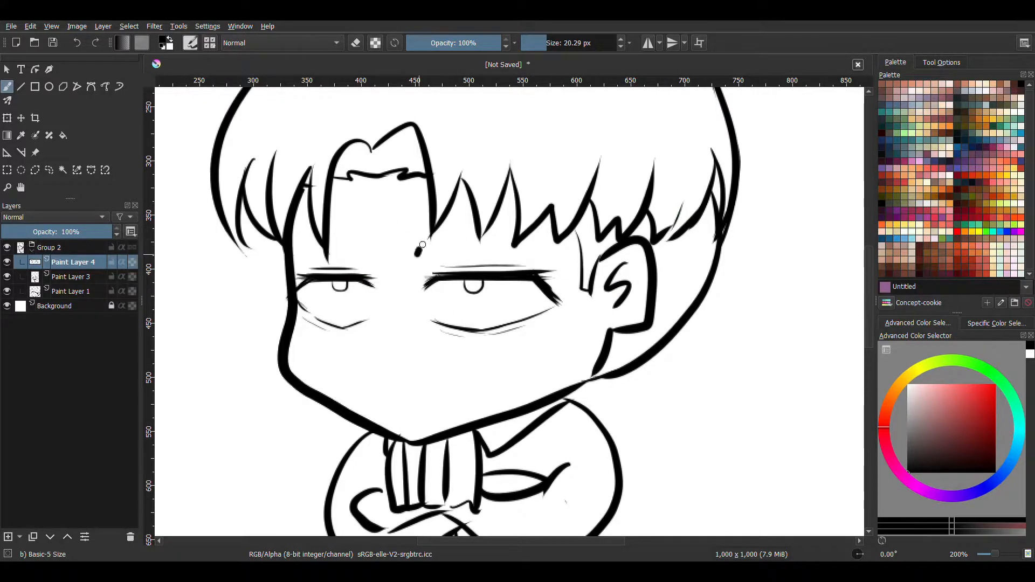
Draw flat eyebrows above the eyes and a small open mouth with a short line beneath it.
{"action": "left_click_drag", "start_coordinate": [416, 250], "coordinate": [570, 247]}
{"action": "left_click_drag", "start_coordinate": [371, 248], "coordinate": [309, 258]}
{"action": "mouse_move", "coordinate": [421, 389]}
{"action": "left_mouse_down"}
{"action": "mouse_move", "coordinate": [471, 395]}
{"action": "mouse_move", "coordinate": [454, 399]}
{"action": "left_mouse_up"}
{"action": "key", "text": "ctrl+z"}
{"action": "key", "text": "ctrl+z"}
{"action": "left_click_drag", "start_coordinate": [430, 411], "coordinate": [442, 410]}
Erase the stray line work where one eye's iris meets the upper lash line.
{"action": "key", "text": "ctrl+minus"}
{"action": "key", "text": "ctrl+minus"}
{"action": "key", "text": "ctrl+minus"}
{"action": "left_click_drag", "start_coordinate": [602, 329], "coordinate": [566, 323]}
{"action": "key", "text": "ctrl+plus"}
{"action": "key", "text": "ctrl+plus"}
{"action": "key", "text": "ctrl+plus"}
{"action": "left_click_drag", "start_coordinate": [279, 270], "coordinate": [478, 280]}
{"action": "key", "text": "ctrl+plus"}
{"action": "key", "text": "ctrl+plus"}
{"action": "key", "text": "e"}
{"action": "mouse_move", "coordinate": [334, 238]}
{"action": "left_mouse_down"}
{"action": "mouse_move", "coordinate": [354, 254]}
{"action": "mouse_move", "coordinate": [340, 244]}
{"action": "mouse_move", "coordinate": [352, 239]}
{"action": "left_mouse_up"}
{"action": "key", "text": "e"}
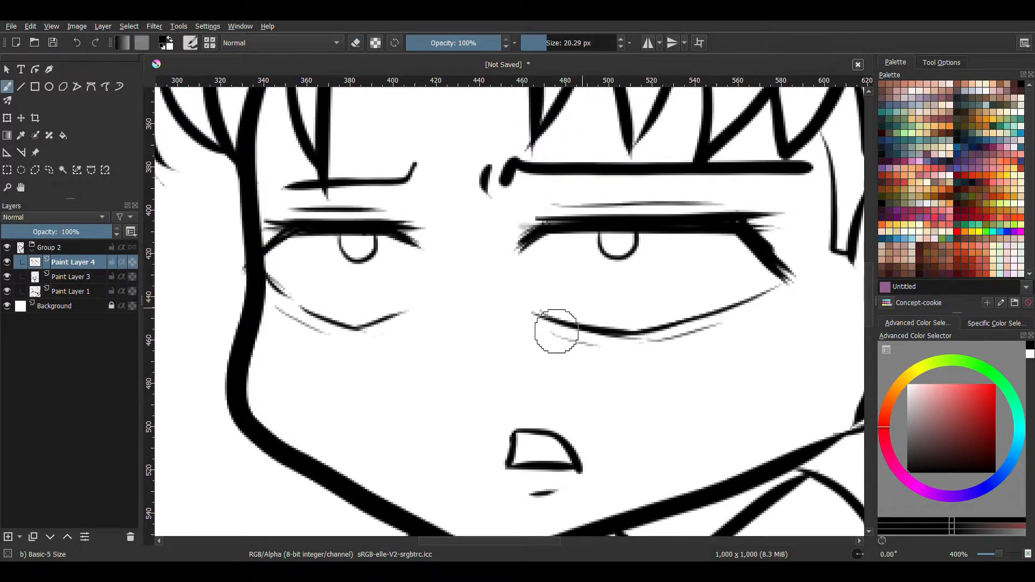
Draw the bottom edges of both trouser legs on Paint Layer 3.
{"action": "key", "text": "ctrl+minus"}
{"action": "key", "text": "ctrl+minus"}
{"action": "key", "text": "ctrl+minus"}
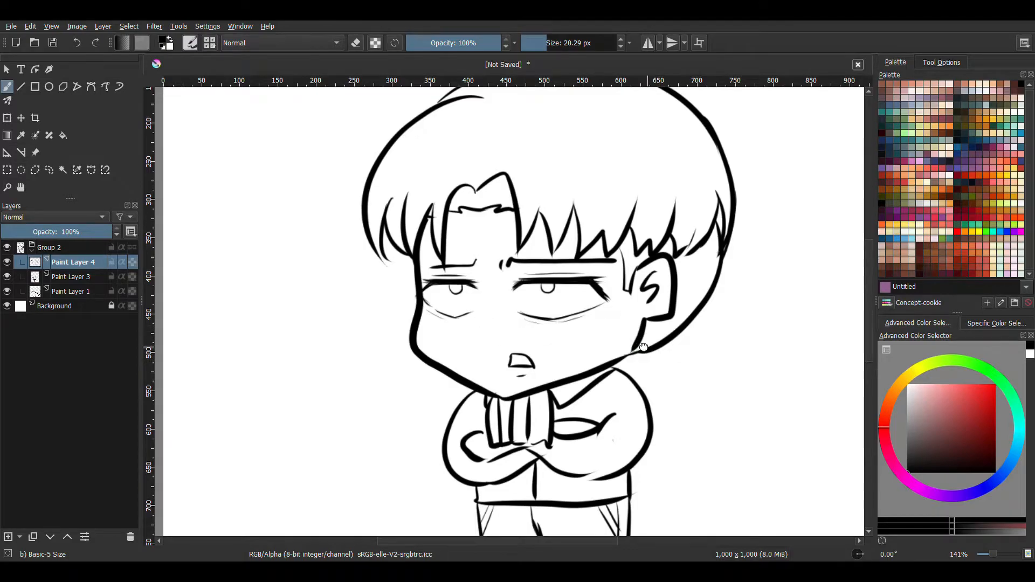
{"action": "key", "text": "ctrl+minus"}
{"action": "left_click", "coordinate": [71, 291]}
{"action": "left_click", "coordinate": [70, 276]}
{"action": "left_click_drag", "start_coordinate": [592, 324], "coordinate": [587, 261]}
{"action": "scroll", "coordinate": [511, 417], "scroll_direction": "up", "scroll_amount": 2}
{"action": "left_click_drag", "start_coordinate": [476, 469], "coordinate": [539, 471]}
{"action": "left_click_drag", "start_coordinate": [549, 466], "coordinate": [565, 460]}
{"action": "left_click_drag", "start_coordinate": [374, 468], "coordinate": [447, 463]}
Add a short touch-up stroke near the mouth on Paint Layer 4.
{"action": "left_click", "coordinate": [70, 262]}
{"action": "left_click_drag", "start_coordinate": [424, 90], "coordinate": [531, 365]}
{"action": "left_click_drag", "start_coordinate": [470, 334], "coordinate": [484, 342]}
{"action": "key", "text": "ctrl+minus"}
{"action": "left_click_drag", "start_coordinate": [650, 346], "coordinate": [586, 309]}
{"action": "key", "text": "ctrl+minus"}
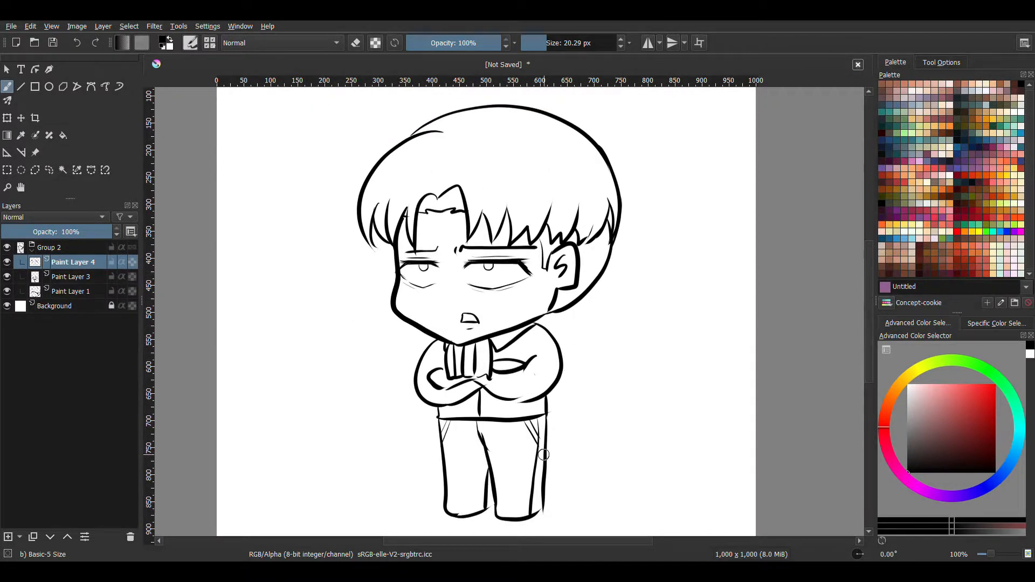
Draw cuff lines on both trouser legs and a thin crease along one inner leg on Paint Layer 3.
{"action": "left_click", "coordinate": [69, 289]}
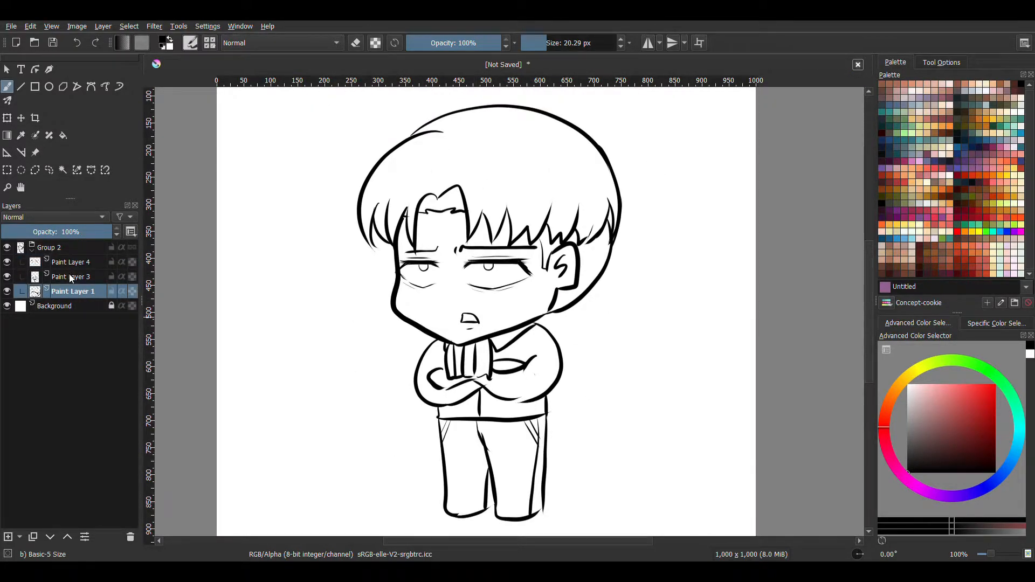
{"action": "left_click", "coordinate": [69, 274]}
{"action": "scroll", "coordinate": [585, 270], "scroll_direction": "down", "scroll_amount": 2}
{"action": "key", "text": "ctrl+plus"}
{"action": "key", "text": "ctrl+plus"}
{"action": "left_click_drag", "start_coordinate": [472, 468], "coordinate": [565, 462]}
{"action": "key", "text": "ctrl+z"}
{"action": "mouse_move", "coordinate": [377, 462]}
{"action": "left_mouse_down"}
{"action": "mouse_move", "coordinate": [459, 461]}
{"action": "mouse_move", "coordinate": [449, 458]}
{"action": "left_mouse_up"}
{"action": "left_click_drag", "start_coordinate": [446, 354], "coordinate": [437, 465]}
{"action": "key", "text": "ctrl+minus"}
{"action": "key", "text": "ctrl+minus"}
{"action": "left_click_drag", "start_coordinate": [571, 261], "coordinate": [545, 363]}
Hide and show Paint Layer 1 and Paint Layer 3 in turn to check the lines on each layer.
{"action": "left_click", "coordinate": [7, 292]}
{"action": "left_click", "coordinate": [7, 291]}
{"action": "left_click", "coordinate": [8, 276]}
{"action": "left_click", "coordinate": [7, 277]}
{"action": "key", "text": "ctrl+minus"}
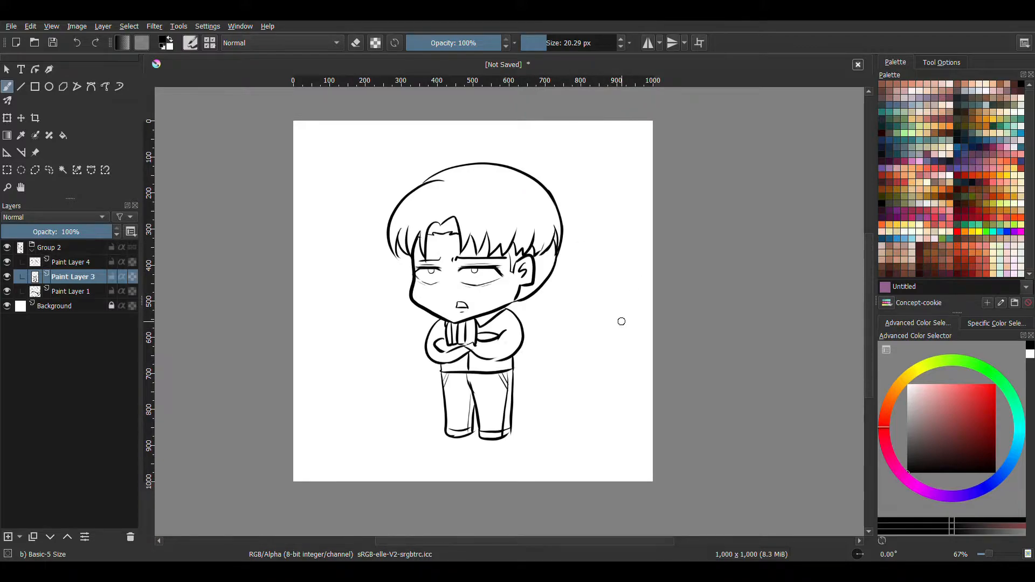
{"action": "key", "text": "ctrl+plus"}
{"action": "left_click_drag", "start_coordinate": [636, 275], "coordinate": [622, 288]}
{"action": "key", "text": "ctrl+minus"}
Collapse Group 2 and create a new group beneath it containing an empty paint layer.
{"action": "left_click", "coordinate": [33, 248]}
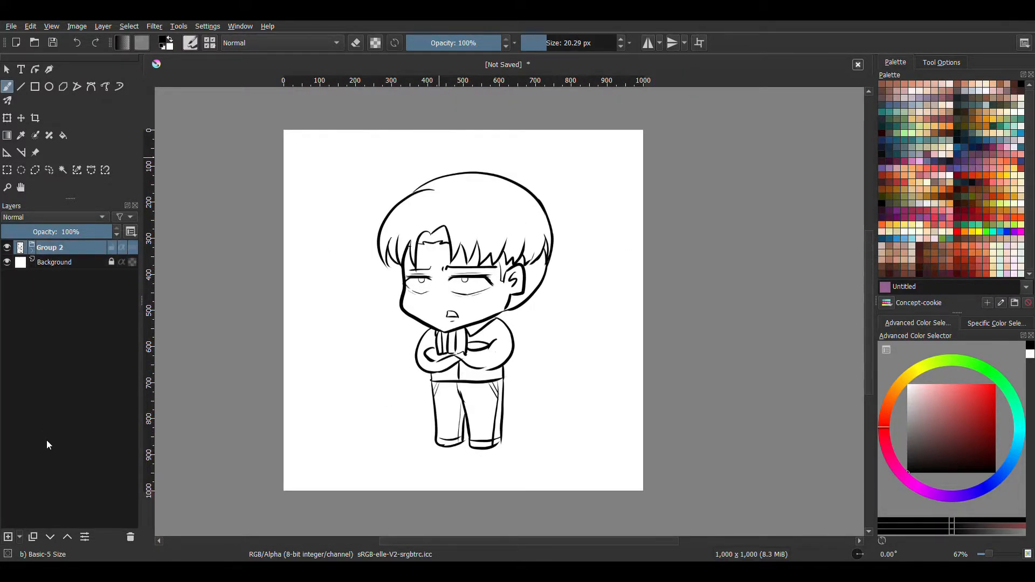
{"action": "key", "text": "ctrl+g"}
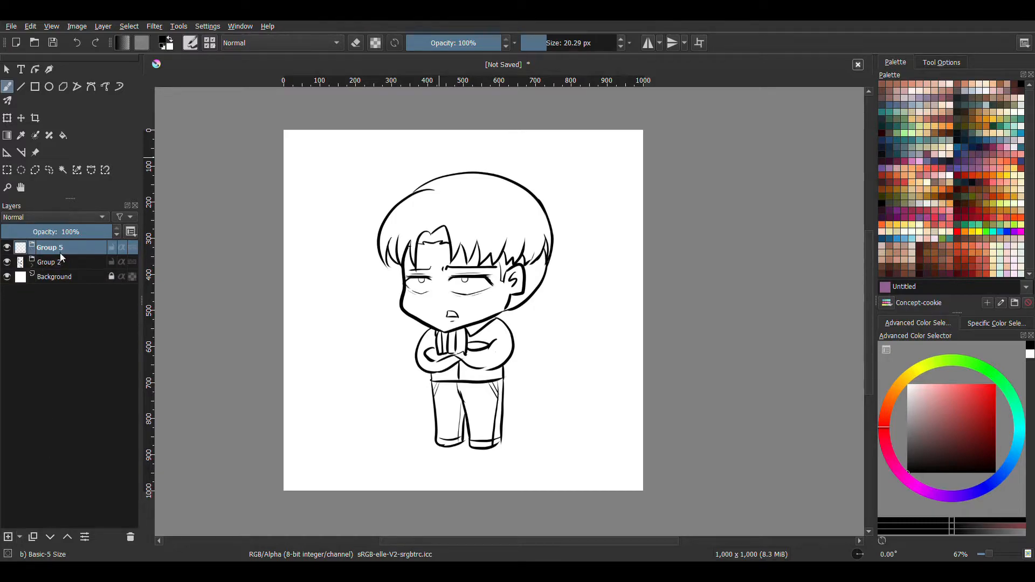
{"action": "mouse_move", "coordinate": [61, 251]}
{"action": "left_mouse_down"}
{"action": "mouse_move", "coordinate": [104, 280]}
{"action": "mouse_move", "coordinate": [61, 284]}
{"action": "mouse_move", "coordinate": [59, 264]}
{"action": "left_mouse_up"}
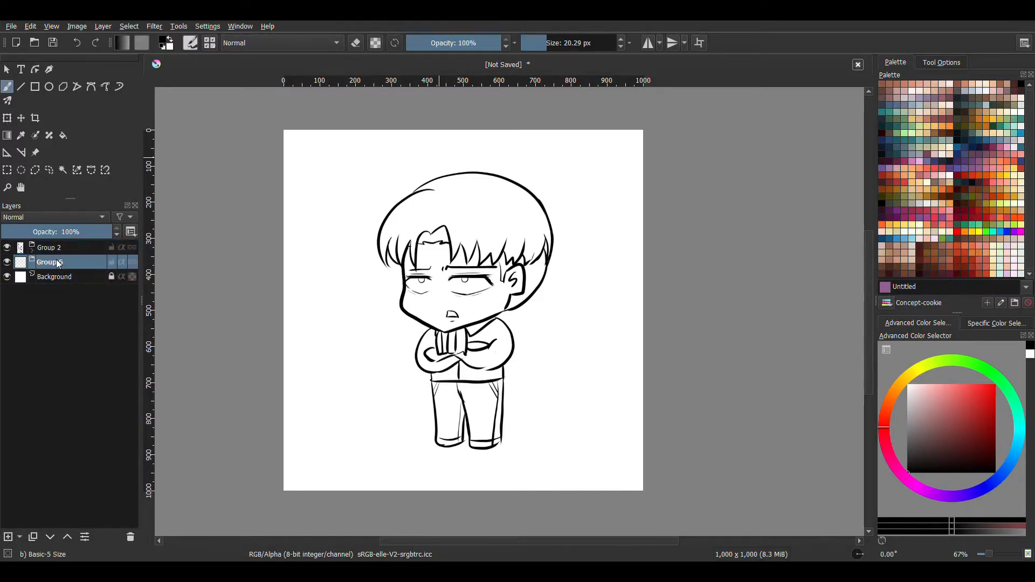
{"action": "left_click", "coordinate": [9, 538]}
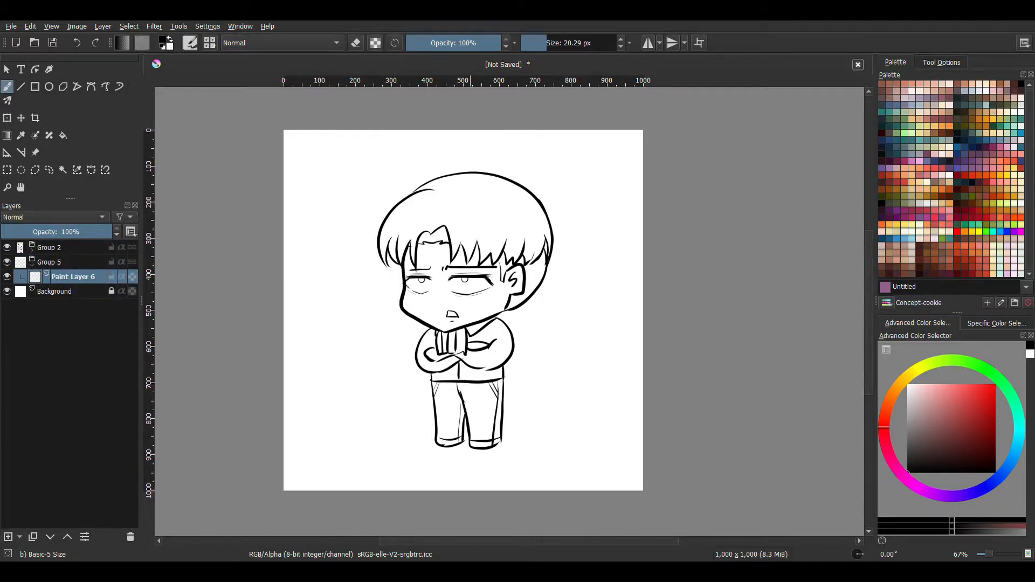
Pick a muted red painting color with the Basic-1 brush and undo the stray mark on the new layer.
{"action": "right_click", "coordinate": [587, 291]}
{"action": "left_click", "coordinate": [585, 202]}
{"action": "right_click", "coordinate": [513, 264]}
{"action": "left_click", "coordinate": [513, 266]}
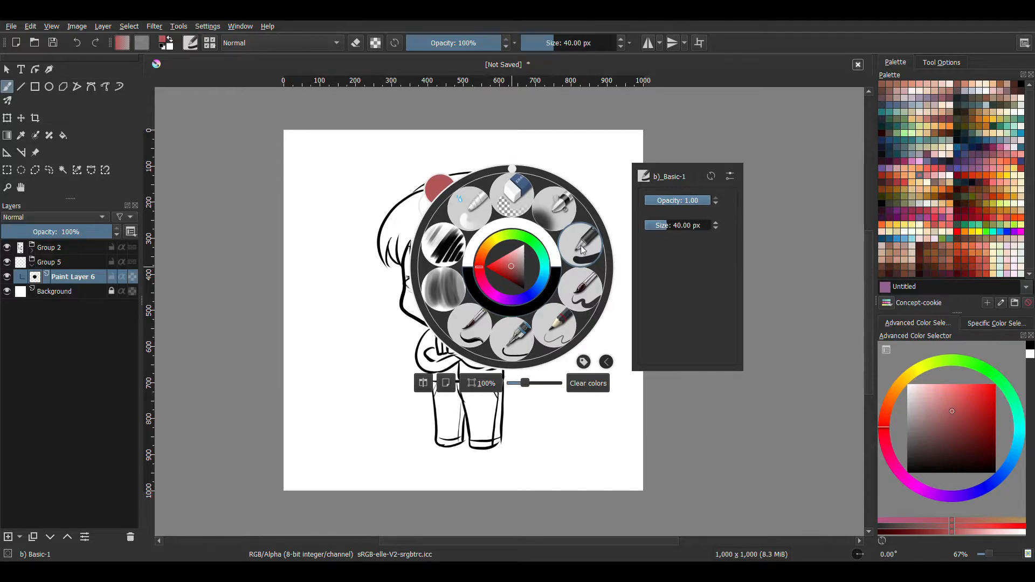
{"action": "left_click", "coordinate": [582, 244]}
{"action": "key", "text": "ctrl+z"}
Switch to the Basic-5 Size brush and paint a small red test scribble beside the character.
{"action": "right_click", "coordinate": [536, 282]}
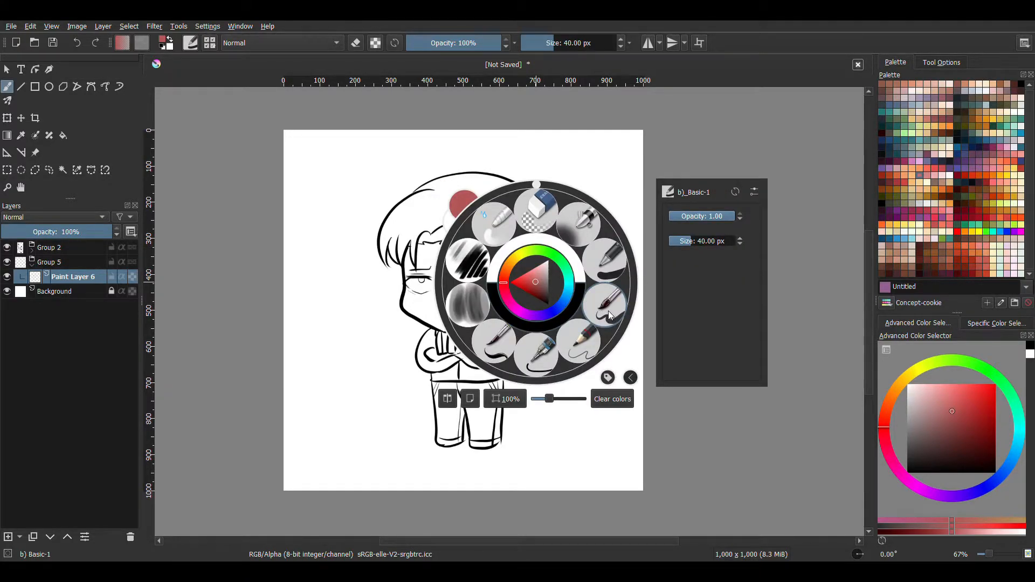
{"action": "left_click", "coordinate": [609, 311]}
{"action": "left_click_drag", "start_coordinate": [575, 258], "coordinate": [585, 300]}
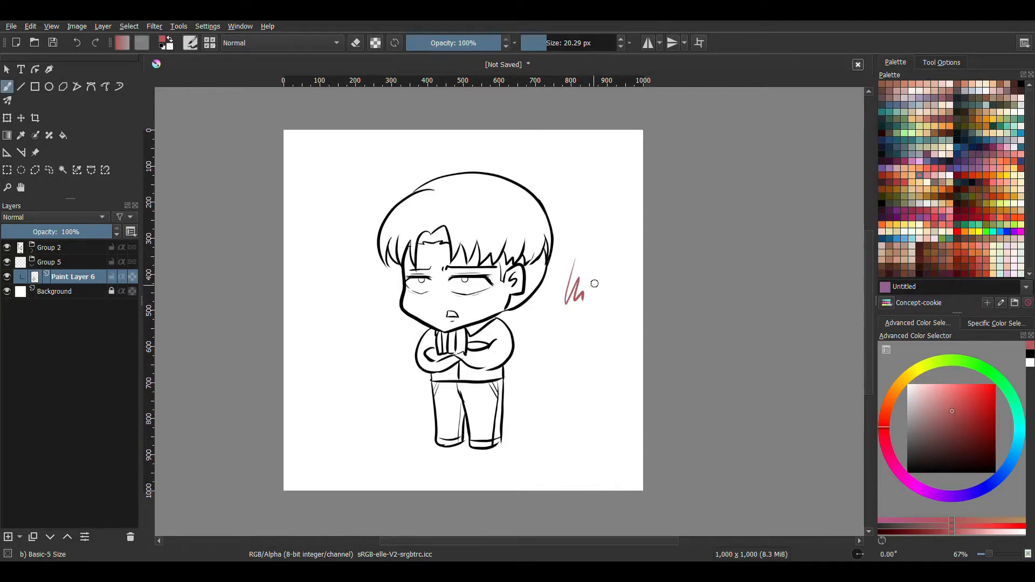
Undo the red test scribble and return to freehand painting with the Basic-1 brush on Paint Layer 6.
{"action": "key", "text": "ctrl+z"}
{"action": "key", "text": "ctrl+z"}
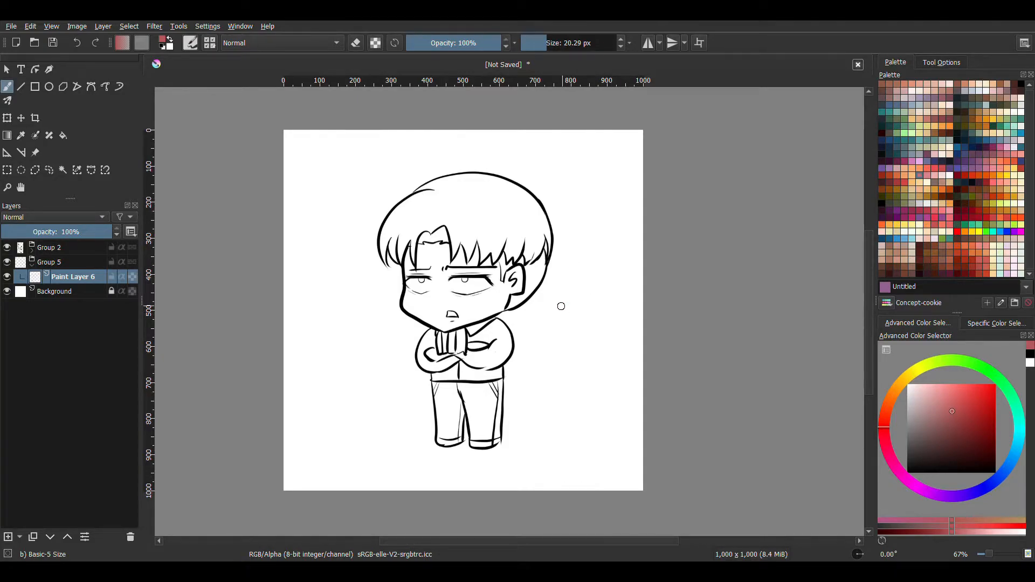
{"action": "right_click", "coordinate": [486, 314]}
{"action": "left_click", "coordinate": [556, 292]}
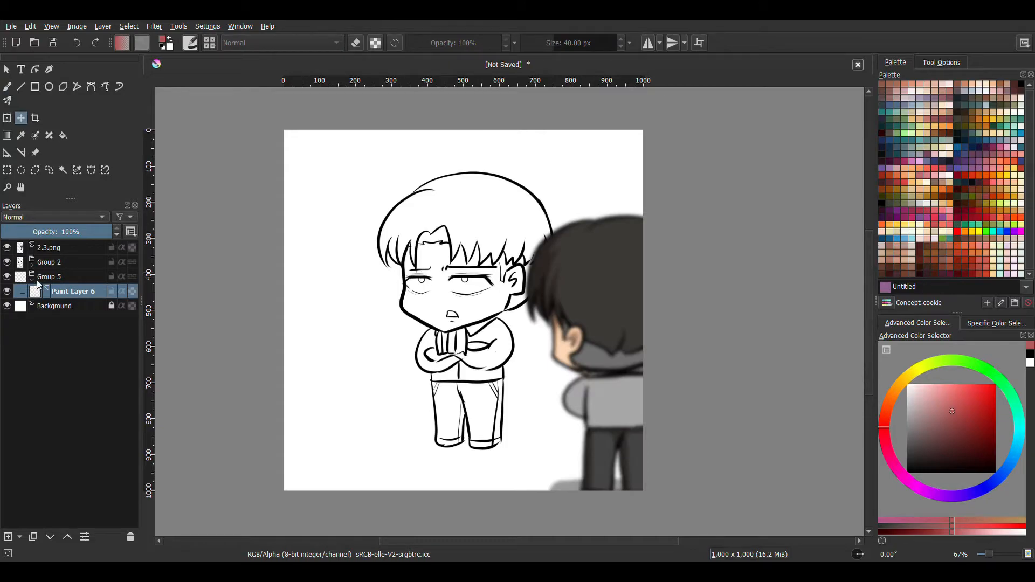
{"action": "key", "text": "b"}
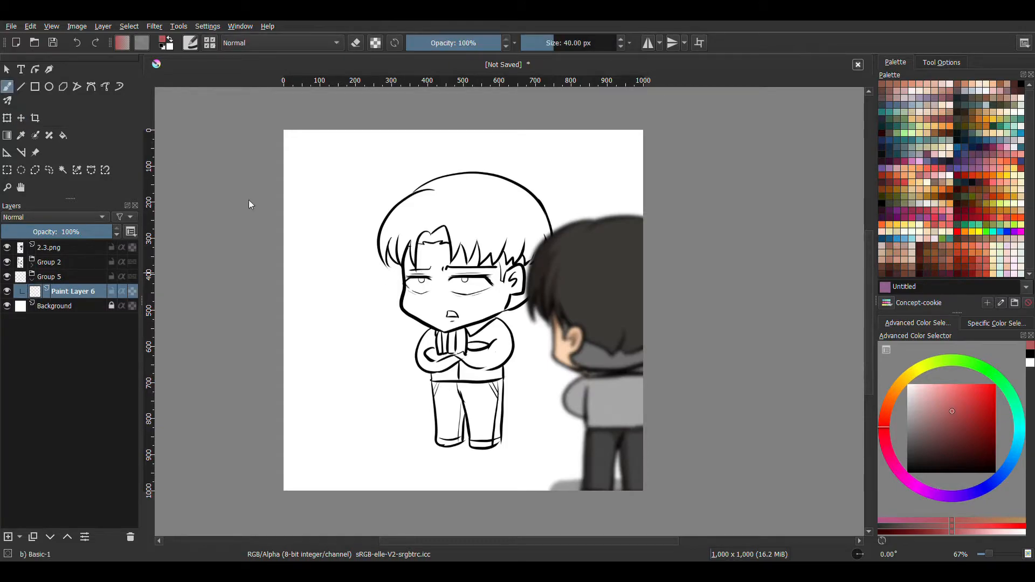
Sample skin, hair, jacket and trouser colors from the 2.3.png reference and dab each on the matching part of the character.
{"action": "left_click", "coordinate": [570, 346], "text": "ctrl"}
{"action": "left_click_drag", "start_coordinate": [447, 298], "coordinate": [460, 295]}
{"action": "left_click", "coordinate": [603, 277], "text": "ctrl"}
{"action": "left_click_drag", "start_coordinate": [478, 211], "coordinate": [493, 211]}
{"action": "left_click", "coordinate": [612, 398], "text": "ctrl"}
{"action": "left_click_drag", "start_coordinate": [486, 357], "coordinate": [456, 366]}
{"action": "left_click", "coordinate": [611, 450], "text": "ctrl"}
{"action": "left_click_drag", "start_coordinate": [483, 399], "coordinate": [487, 419]}
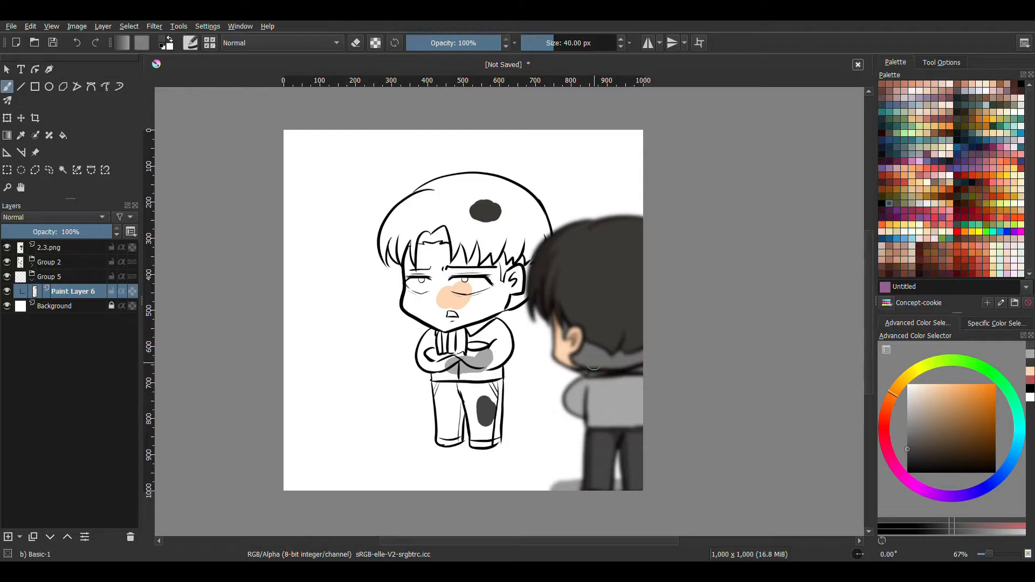
Sample the hood's gray from the reference, dab it near the ear and hide the 2.3.png layer.
{"action": "left_click", "coordinate": [604, 362], "text": "ctrl"}
{"action": "left_click_drag", "start_coordinate": [521, 296], "coordinate": [605, 283]}
{"action": "left_click", "coordinate": [7, 247]}
Sample the peach skin color and fill the face, forehead and ear beneath the hair fringe.
{"action": "key", "text": "ctrl+plus"}
{"action": "key", "text": "ctrl+plus"}
{"action": "key", "text": "ctrl+plus"}
{"action": "left_click", "coordinate": [502, 241], "text": "ctrl"}
{"action": "mouse_move", "coordinate": [429, 194]}
{"action": "left_mouse_down"}
{"action": "mouse_move", "coordinate": [413, 218]}
{"action": "mouse_move", "coordinate": [450, 315]}
{"action": "mouse_move", "coordinate": [594, 292]}
{"action": "mouse_move", "coordinate": [678, 186]}
{"action": "mouse_move", "coordinate": [693, 224]}
{"action": "left_mouse_up"}
{"action": "left_click_drag", "start_coordinate": [442, 231], "coordinate": [444, 314]}
{"action": "left_click_drag", "start_coordinate": [379, 191], "coordinate": [379, 334]}
{"action": "mouse_move", "coordinate": [410, 173]}
{"action": "left_mouse_down"}
{"action": "mouse_move", "coordinate": [637, 259]}
{"action": "mouse_move", "coordinate": [423, 363]}
{"action": "mouse_move", "coordinate": [458, 293]}
{"action": "mouse_move", "coordinate": [380, 331]}
{"action": "left_mouse_up"}
Fill the undercut hair around the ear with the medium gray using the Basic-5 Size brush.
{"action": "left_click", "coordinate": [691, 343], "text": "ctrl"}
{"action": "right_click", "coordinate": [694, 305]}
{"action": "left_click", "coordinate": [698, 333]}
{"action": "left_click_drag", "start_coordinate": [687, 353], "coordinate": [674, 364]}
{"action": "left_click_drag", "start_coordinate": [646, 331], "coordinate": [423, 387]}
{"action": "right_click", "coordinate": [532, 283]}
{"action": "right_click", "coordinate": [532, 283]}
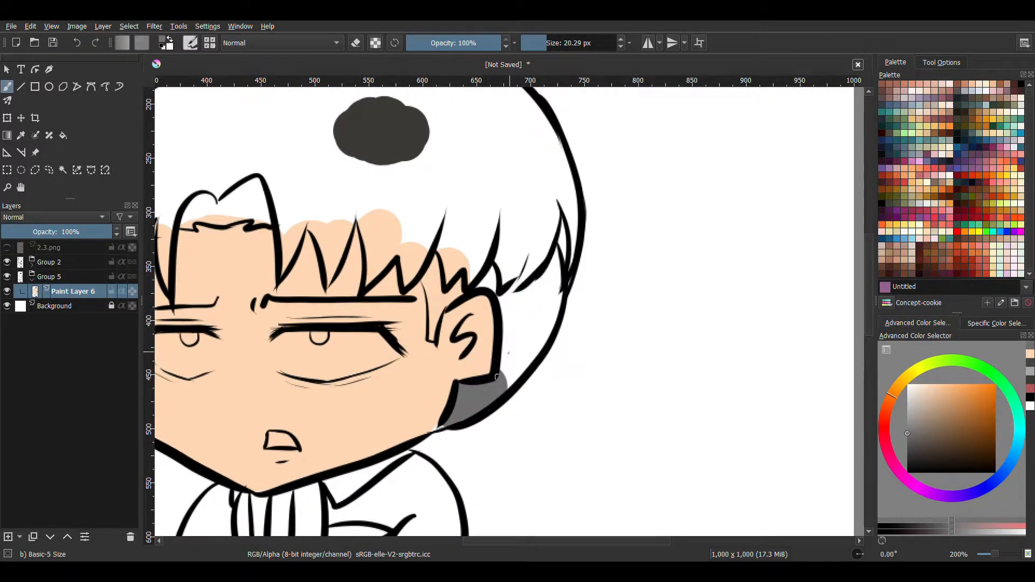
{"action": "left_click_drag", "start_coordinate": [508, 353], "coordinate": [522, 360]}
{"action": "left_click_drag", "start_coordinate": [489, 289], "coordinate": [561, 272]}
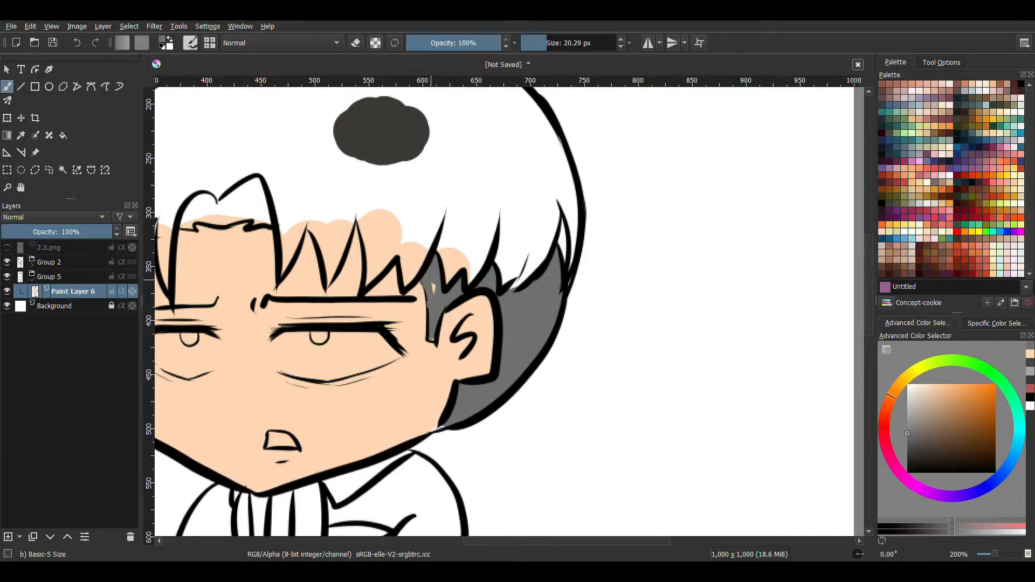
Sample the peach skin color and fill both visible hands of the crossed arms.
{"action": "mouse_move", "coordinate": [489, 360]}
{"action": "left_mouse_down"}
{"action": "mouse_move", "coordinate": [580, 167]}
{"action": "mouse_move", "coordinate": [686, 170]}
{"action": "left_mouse_up"}
{"action": "left_click", "coordinate": [677, 175], "text": "ctrl"}
{"action": "left_click_drag", "start_coordinate": [554, 344], "coordinate": [545, 344]}
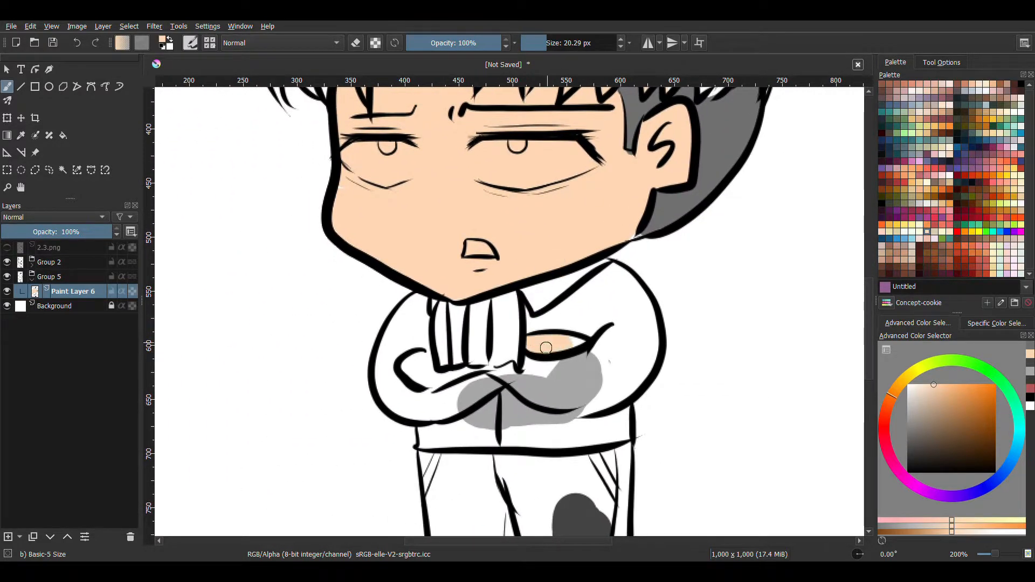
{"action": "left_click_drag", "start_coordinate": [458, 374], "coordinate": [470, 371]}
Sample the light gray jacket color, fill one sleeve and begin covering the collar and torso.
{"action": "mouse_move", "coordinate": [595, 394]}
{"action": "left_mouse_down"}
{"action": "mouse_move", "coordinate": [539, 342]}
{"action": "mouse_move", "coordinate": [541, 364]}
{"action": "left_mouse_up"}
{"action": "left_click", "coordinate": [527, 360], "text": "ctrl"}
{"action": "left_click_drag", "start_coordinate": [445, 343], "coordinate": [452, 344]}
{"action": "mouse_move", "coordinate": [373, 272]}
{"action": "left_mouse_down"}
{"action": "mouse_move", "coordinate": [368, 313]}
{"action": "mouse_move", "coordinate": [364, 272]}
{"action": "mouse_move", "coordinate": [355, 272]}
{"action": "mouse_move", "coordinate": [325, 356]}
{"action": "mouse_move", "coordinate": [337, 345]}
{"action": "mouse_move", "coordinate": [349, 359]}
{"action": "mouse_move", "coordinate": [392, 363]}
{"action": "left_mouse_up"}
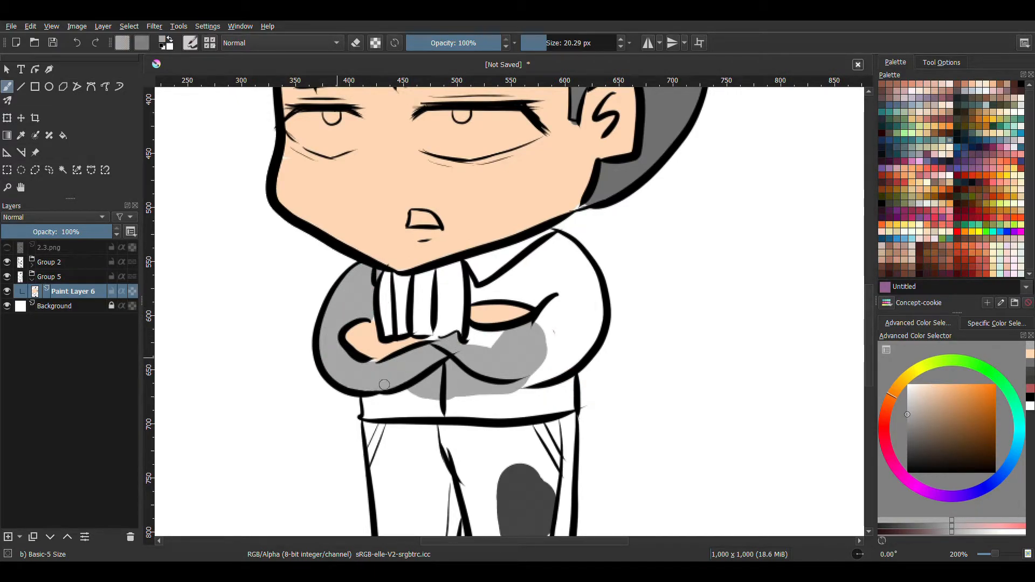
{"action": "left_click_drag", "start_coordinate": [475, 281], "coordinate": [518, 297]}
{"action": "left_click_drag", "start_coordinate": [499, 355], "coordinate": [478, 324]}
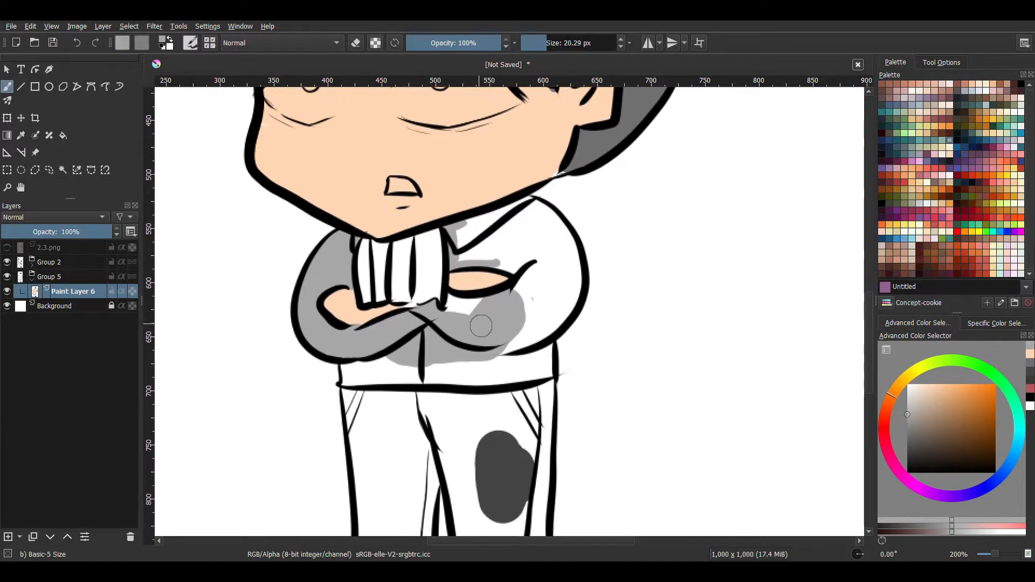
Switch to the Basic-1 brush and fill the rest of the jacket, including the other sleeve, collar and hem.
{"action": "scroll", "coordinate": [415, 316], "scroll_direction": "up", "scroll_amount": 2}
{"action": "left_click", "coordinate": [313, 319], "text": "ctrl"}
{"action": "left_click", "coordinate": [508, 335], "text": "ctrl"}
{"action": "right_click", "coordinate": [523, 290]}
{"action": "left_click", "coordinate": [601, 276]}
{"action": "left_click_drag", "start_coordinate": [664, 152], "coordinate": [545, 257]}
{"action": "left_click_drag", "start_coordinate": [545, 256], "coordinate": [482, 250]}
{"action": "mouse_move", "coordinate": [483, 249]}
{"action": "left_mouse_down"}
{"action": "mouse_move", "coordinate": [523, 205]}
{"action": "mouse_move", "coordinate": [399, 294]}
{"action": "mouse_move", "coordinate": [446, 273]}
{"action": "mouse_move", "coordinate": [539, 302]}
{"action": "mouse_move", "coordinate": [589, 426]}
{"action": "mouse_move", "coordinate": [592, 365]}
{"action": "mouse_move", "coordinate": [558, 346]}
{"action": "mouse_move", "coordinate": [501, 384]}
{"action": "left_mouse_up"}
{"action": "mouse_move", "coordinate": [423, 393]}
{"action": "left_mouse_down"}
{"action": "mouse_move", "coordinate": [378, 405]}
{"action": "mouse_move", "coordinate": [415, 400]}
{"action": "left_mouse_up"}
{"action": "mouse_move", "coordinate": [539, 442]}
{"action": "left_mouse_down"}
{"action": "mouse_move", "coordinate": [584, 248]}
{"action": "mouse_move", "coordinate": [606, 223]}
{"action": "left_mouse_up"}
{"action": "mouse_move", "coordinate": [237, 319]}
{"action": "left_mouse_down"}
{"action": "mouse_move", "coordinate": [547, 337]}
{"action": "mouse_move", "coordinate": [632, 309]}
{"action": "mouse_move", "coordinate": [578, 310]}
{"action": "mouse_move", "coordinate": [541, 291]}
{"action": "mouse_move", "coordinate": [256, 314]}
{"action": "mouse_move", "coordinate": [267, 287]}
{"action": "left_mouse_up"}
Sample the dark gray trouser color, clean the spill with the eraser and fill both trouser legs.
{"action": "left_click_drag", "start_coordinate": [570, 357], "coordinate": [617, 173]}
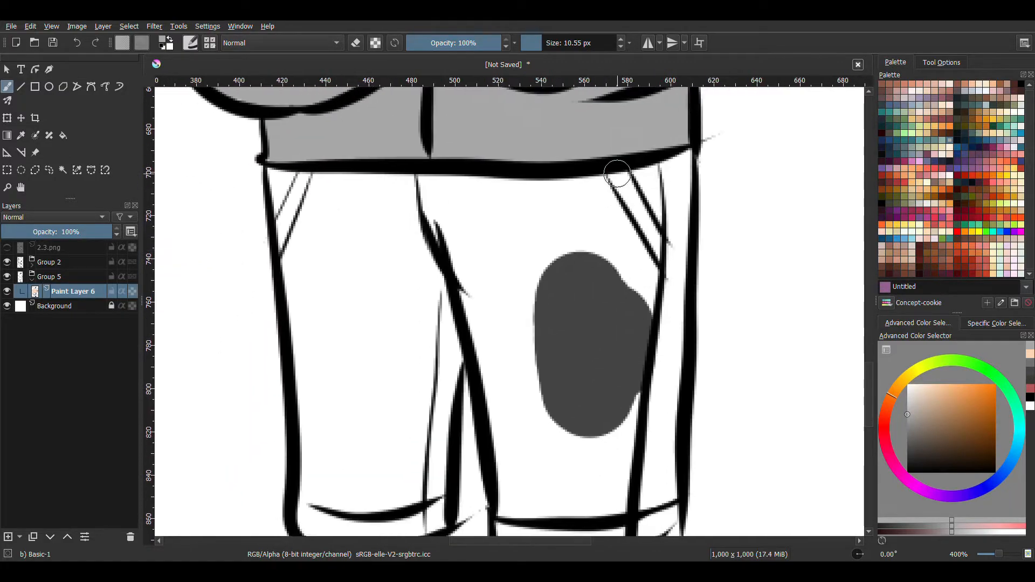
{"action": "left_click", "coordinate": [600, 326], "text": "ctrl"}
{"action": "key", "text": "e"}
{"action": "mouse_move", "coordinate": [652, 214]}
{"action": "left_mouse_down"}
{"action": "mouse_move", "coordinate": [684, 162]}
{"action": "mouse_move", "coordinate": [673, 449]}
{"action": "mouse_move", "coordinate": [640, 501]}
{"action": "mouse_move", "coordinate": [503, 513]}
{"action": "mouse_move", "coordinate": [529, 452]}
{"action": "mouse_move", "coordinate": [639, 459]}
{"action": "mouse_move", "coordinate": [681, 244]}
{"action": "mouse_move", "coordinate": [654, 285]}
{"action": "mouse_move", "coordinate": [631, 295]}
{"action": "left_mouse_up"}
{"action": "key", "text": "e"}
{"action": "left_click_drag", "start_coordinate": [405, 326], "coordinate": [434, 326], "text": "shift"}
{"action": "mouse_move", "coordinate": [414, 268]}
{"action": "left_mouse_down"}
{"action": "mouse_move", "coordinate": [347, 325]}
{"action": "mouse_move", "coordinate": [422, 496]}
{"action": "mouse_move", "coordinate": [326, 504]}
{"action": "left_mouse_up"}
{"action": "mouse_move", "coordinate": [326, 504]}
{"action": "left_mouse_down"}
{"action": "mouse_move", "coordinate": [421, 495]}
{"action": "mouse_move", "coordinate": [342, 352]}
{"action": "left_mouse_up"}
{"action": "mouse_move", "coordinate": [346, 321]}
{"action": "left_mouse_down"}
{"action": "mouse_move", "coordinate": [335, 344]}
{"action": "mouse_move", "coordinate": [424, 363]}
{"action": "left_mouse_up"}
{"action": "left_click_drag", "start_coordinate": [542, 387], "coordinate": [673, 353]}
{"action": "left_click_drag", "start_coordinate": [436, 300], "coordinate": [473, 132]}
{"action": "left_click_drag", "start_coordinate": [460, 238], "coordinate": [464, 392]}
{"action": "mouse_move", "coordinate": [323, 173]}
{"action": "left_mouse_down"}
{"action": "mouse_move", "coordinate": [302, 216]}
{"action": "mouse_move", "coordinate": [404, 462]}
{"action": "mouse_move", "coordinate": [351, 194]}
{"action": "mouse_move", "coordinate": [585, 316]}
{"action": "mouse_move", "coordinate": [586, 226]}
{"action": "mouse_move", "coordinate": [433, 233]}
{"action": "left_mouse_up"}
{"action": "left_click_drag", "start_coordinate": [297, 173], "coordinate": [290, 181]}
Choose a very light gray and fill the pleated cravat between the chin and the crossed arms.
{"action": "mouse_move", "coordinate": [558, 316]}
{"action": "left_mouse_down"}
{"action": "mouse_move", "coordinate": [544, 285]}
{"action": "mouse_move", "coordinate": [550, 431]}
{"action": "left_mouse_up"}
{"action": "mouse_move", "coordinate": [582, 232]}
{"action": "left_mouse_down"}
{"action": "mouse_move", "coordinate": [601, 393]}
{"action": "mouse_move", "coordinate": [691, 438]}
{"action": "left_mouse_up"}
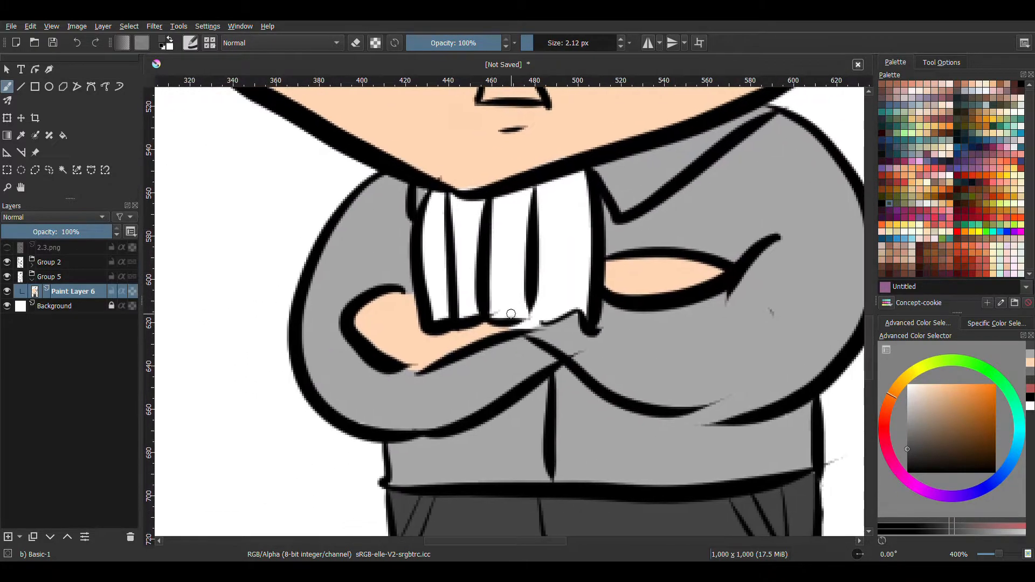
{"action": "left_click", "coordinate": [513, 165], "text": "ctrl"}
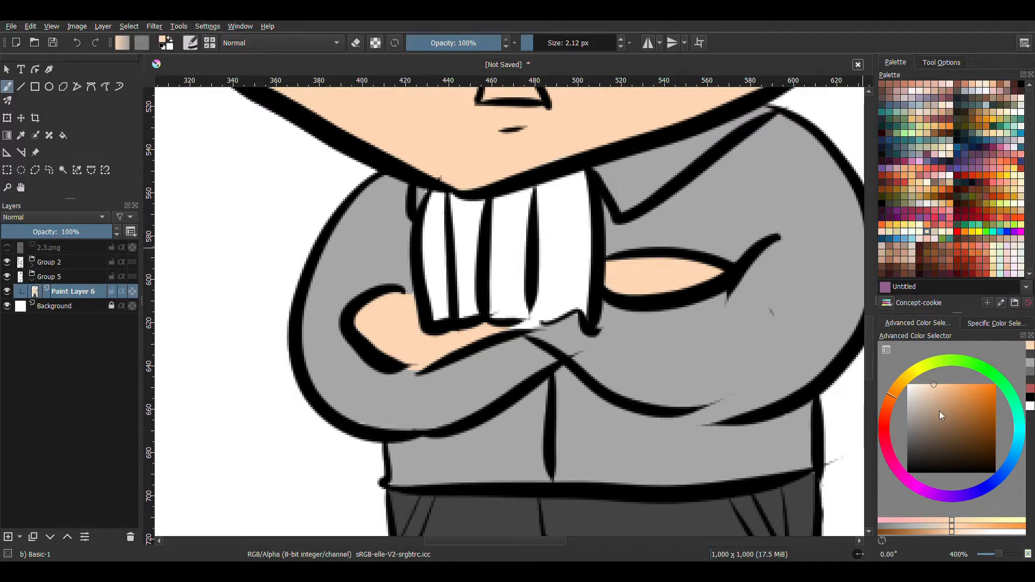
{"action": "left_click_drag", "start_coordinate": [920, 411], "coordinate": [902, 394]}
{"action": "mouse_move", "coordinate": [437, 202]}
{"action": "left_mouse_down"}
{"action": "mouse_move", "coordinate": [425, 240]}
{"action": "mouse_move", "coordinate": [436, 308]}
{"action": "left_mouse_up"}
{"action": "left_click_drag", "start_coordinate": [468, 245], "coordinate": [484, 245], "text": "shift"}
{"action": "mouse_move", "coordinate": [458, 241]}
{"action": "left_mouse_down"}
{"action": "mouse_move", "coordinate": [495, 200]}
{"action": "mouse_move", "coordinate": [576, 293]}
{"action": "mouse_move", "coordinate": [536, 307]}
{"action": "mouse_move", "coordinate": [458, 211]}
{"action": "mouse_move", "coordinate": [551, 266]}
{"action": "mouse_move", "coordinate": [514, 477]}
{"action": "left_mouse_up"}
Sample the dark hair color and paint it across the fringe, side locks and crown.
{"action": "key", "text": "minus"}
{"action": "key", "text": "minus"}
{"action": "left_click_drag", "start_coordinate": [525, 229], "coordinate": [543, 383]}
{"action": "left_click", "coordinate": [581, 208], "text": "ctrl"}
{"action": "key", "text": "plus"}
{"action": "right_click", "coordinate": [529, 252]}
{"action": "left_click", "coordinate": [481, 311]}
{"action": "left_click_drag", "start_coordinate": [448, 334], "coordinate": [528, 278]}
{"action": "mouse_move", "coordinate": [398, 317]}
{"action": "left_mouse_down"}
{"action": "mouse_move", "coordinate": [402, 275]}
{"action": "mouse_move", "coordinate": [349, 343]}
{"action": "mouse_move", "coordinate": [309, 281]}
{"action": "mouse_move", "coordinate": [332, 297]}
{"action": "mouse_move", "coordinate": [327, 209]}
{"action": "mouse_move", "coordinate": [290, 271]}
{"action": "mouse_move", "coordinate": [282, 351]}
{"action": "mouse_move", "coordinate": [307, 181]}
{"action": "mouse_move", "coordinate": [282, 220]}
{"action": "left_mouse_up"}
{"action": "left_click_drag", "start_coordinate": [342, 145], "coordinate": [246, 302]}
{"action": "right_click", "coordinate": [382, 275]}
{"action": "mouse_move", "coordinate": [356, 267]}
{"action": "left_mouse_down"}
{"action": "mouse_move", "coordinate": [201, 374]}
{"action": "mouse_move", "coordinate": [335, 204]}
{"action": "mouse_move", "coordinate": [466, 155]}
{"action": "mouse_move", "coordinate": [615, 151]}
{"action": "mouse_move", "coordinate": [792, 224]}
{"action": "mouse_move", "coordinate": [501, 196]}
{"action": "left_mouse_up"}
{"action": "mouse_move", "coordinate": [501, 196]}
{"action": "left_mouse_down"}
{"action": "mouse_move", "coordinate": [566, 346]}
{"action": "mouse_move", "coordinate": [580, 302]}
{"action": "mouse_move", "coordinate": [594, 434]}
{"action": "mouse_move", "coordinate": [593, 402]}
{"action": "left_mouse_up"}
{"action": "mouse_move", "coordinate": [583, 412]}
{"action": "left_mouse_down"}
{"action": "mouse_move", "coordinate": [587, 305]}
{"action": "mouse_move", "coordinate": [571, 293]}
{"action": "mouse_move", "coordinate": [545, 326]}
{"action": "mouse_move", "coordinate": [497, 339]}
{"action": "mouse_move", "coordinate": [406, 300]}
{"action": "mouse_move", "coordinate": [453, 317]}
{"action": "mouse_move", "coordinate": [458, 339]}
{"action": "mouse_move", "coordinate": [545, 227]}
{"action": "mouse_move", "coordinate": [504, 296]}
{"action": "mouse_move", "coordinate": [545, 258]}
{"action": "mouse_move", "coordinate": [462, 324]}
{"action": "mouse_move", "coordinate": [484, 346]}
{"action": "mouse_move", "coordinate": [469, 325]}
{"action": "mouse_move", "coordinate": [502, 269]}
{"action": "left_mouse_up"}
{"action": "mouse_move", "coordinate": [388, 307]}
{"action": "left_mouse_down"}
{"action": "mouse_move", "coordinate": [448, 310]}
{"action": "mouse_move", "coordinate": [456, 351]}
{"action": "mouse_move", "coordinate": [483, 294]}
{"action": "mouse_move", "coordinate": [451, 248]}
{"action": "mouse_move", "coordinate": [434, 269]}
{"action": "left_mouse_up"}
{"action": "mouse_move", "coordinate": [444, 289]}
{"action": "left_mouse_down"}
{"action": "mouse_move", "coordinate": [482, 298]}
{"action": "mouse_move", "coordinate": [451, 358]}
{"action": "mouse_move", "coordinate": [490, 243]}
{"action": "mouse_move", "coordinate": [456, 291]}
{"action": "mouse_move", "coordinate": [503, 320]}
{"action": "mouse_move", "coordinate": [380, 332]}
{"action": "mouse_move", "coordinate": [397, 342]}
{"action": "mouse_move", "coordinate": [389, 339]}
{"action": "mouse_move", "coordinate": [480, 293]}
{"action": "mouse_move", "coordinate": [696, 253]}
{"action": "left_mouse_up"}
{"action": "mouse_move", "coordinate": [593, 253]}
{"action": "left_mouse_down"}
{"action": "mouse_move", "coordinate": [600, 286]}
{"action": "mouse_move", "coordinate": [489, 219]}
{"action": "mouse_move", "coordinate": [517, 252]}
{"action": "left_mouse_up"}
{"action": "mouse_move", "coordinate": [435, 298]}
{"action": "left_mouse_down"}
{"action": "mouse_move", "coordinate": [525, 388]}
{"action": "mouse_move", "coordinate": [582, 362]}
{"action": "left_mouse_up"}
Fill the remaining large areas of the hair using the Basic-5 Size brush at about 51 px.
{"action": "right_click", "coordinate": [498, 266]}
{"action": "left_click", "coordinate": [577, 283]}
{"action": "mouse_move", "coordinate": [608, 261]}
{"action": "left_mouse_down"}
{"action": "mouse_move", "coordinate": [592, 338]}
{"action": "mouse_move", "coordinate": [642, 314]}
{"action": "left_mouse_up"}
{"action": "mouse_move", "coordinate": [642, 315]}
{"action": "left_mouse_down"}
{"action": "mouse_move", "coordinate": [561, 207]}
{"action": "mouse_move", "coordinate": [335, 213]}
{"action": "mouse_move", "coordinate": [527, 169]}
{"action": "mouse_move", "coordinate": [608, 210]}
{"action": "mouse_move", "coordinate": [367, 295]}
{"action": "left_mouse_up"}
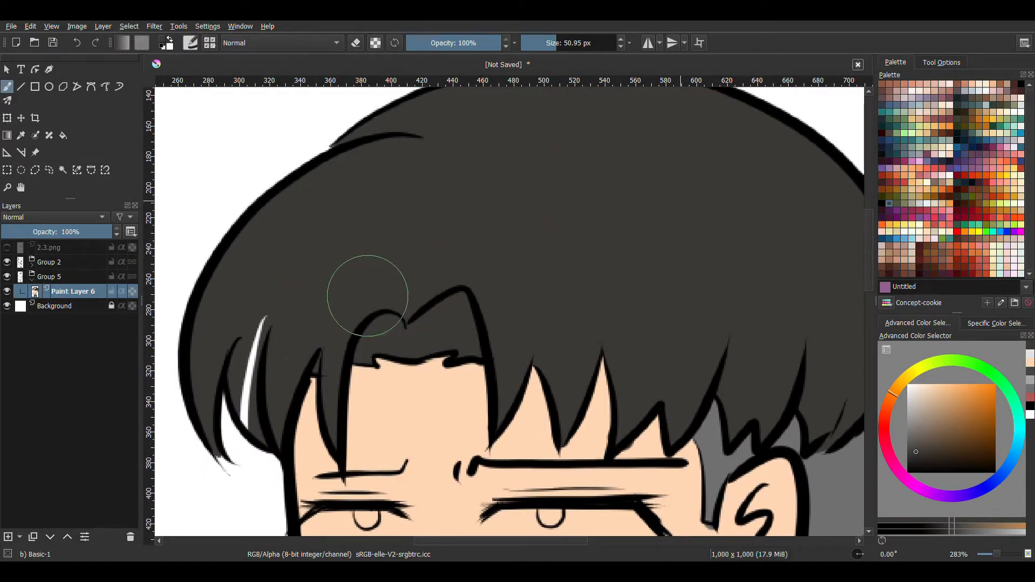
Sample white from the canvas background and fill the whites of both eyes.
{"action": "key", "text": "minus"}
{"action": "left_click_drag", "start_coordinate": [619, 283], "coordinate": [595, 181]}
{"action": "right_click", "coordinate": [532, 275]}
{"action": "left_click", "coordinate": [589, 322]}
{"action": "left_click", "coordinate": [286, 378], "text": "ctrl"}
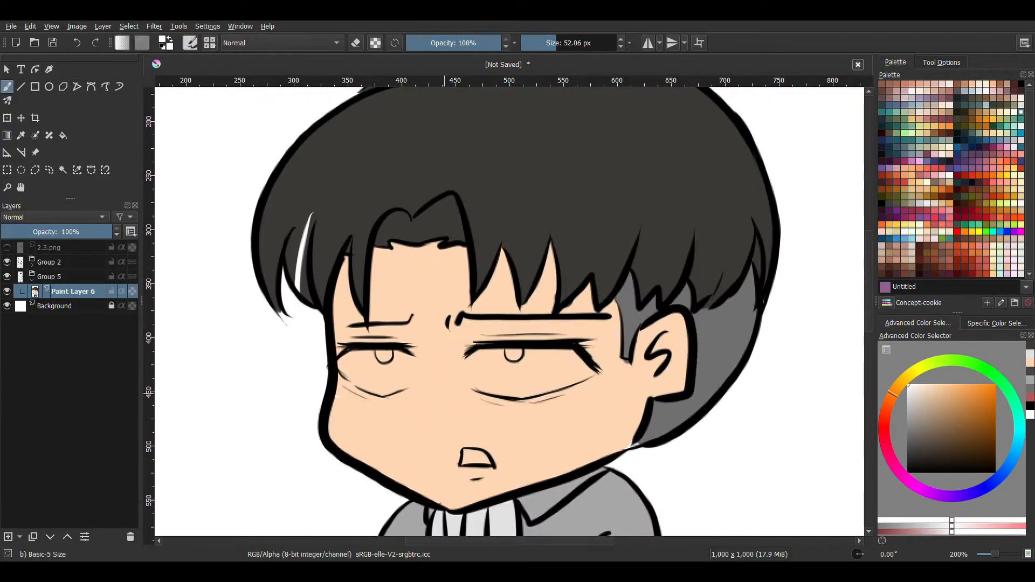
{"action": "key", "text": "plus"}
{"action": "key", "text": "plus"}
{"action": "left_click_drag", "start_coordinate": [421, 221], "coordinate": [431, 247]}
{"action": "left_click_drag", "start_coordinate": [554, 49], "coordinate": [547, 48]}
{"action": "mouse_move", "coordinate": [423, 221]}
{"action": "left_mouse_down"}
{"action": "mouse_move", "coordinate": [448, 275]}
{"action": "mouse_move", "coordinate": [651, 245]}
{"action": "mouse_move", "coordinate": [425, 215]}
{"action": "mouse_move", "coordinate": [517, 204]}
{"action": "mouse_move", "coordinate": [771, 242]}
{"action": "left_mouse_up"}
{"action": "mouse_move", "coordinate": [506, 245]}
{"action": "left_mouse_down"}
{"action": "mouse_move", "coordinate": [493, 298]}
{"action": "mouse_move", "coordinate": [459, 237]}
{"action": "mouse_move", "coordinate": [365, 266]}
{"action": "mouse_move", "coordinate": [446, 300]}
{"action": "mouse_move", "coordinate": [488, 271]}
{"action": "left_mouse_up"}
Choose a salmon red and fill the inside of the open mouth.
{"action": "key", "text": "minus"}
{"action": "key", "text": "minus"}
{"action": "key", "text": "minus"}
{"action": "left_click_drag", "start_coordinate": [659, 308], "coordinate": [614, 215]}
{"action": "left_click", "coordinate": [885, 422]}
{"action": "left_click", "coordinate": [963, 399]}
{"action": "left_click", "coordinate": [956, 392]}
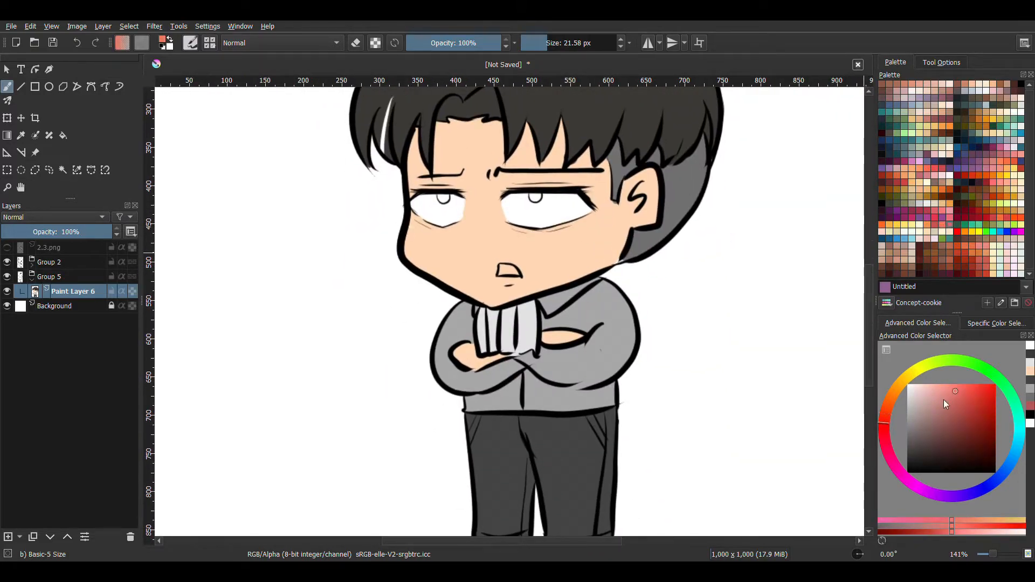
{"action": "key", "text": "plus"}
{"action": "key", "text": "plus"}
{"action": "key", "text": "plus"}
{"action": "mouse_move", "coordinate": [493, 194]}
{"action": "left_mouse_down"}
{"action": "mouse_move", "coordinate": [483, 183]}
{"action": "mouse_move", "coordinate": [531, 208]}
{"action": "mouse_move", "coordinate": [491, 185]}
{"action": "mouse_move", "coordinate": [515, 192]}
{"action": "mouse_move", "coordinate": [505, 283]}
{"action": "left_mouse_up"}
Fill both irises with the undercut gray, shade them darker and add white highlights.
{"action": "left_click", "coordinate": [771, 162], "text": "ctrl"}
{"action": "left_click_drag", "start_coordinate": [547, 224], "coordinate": [555, 214]}
{"action": "left_click_drag", "start_coordinate": [282, 225], "coordinate": [286, 231]}
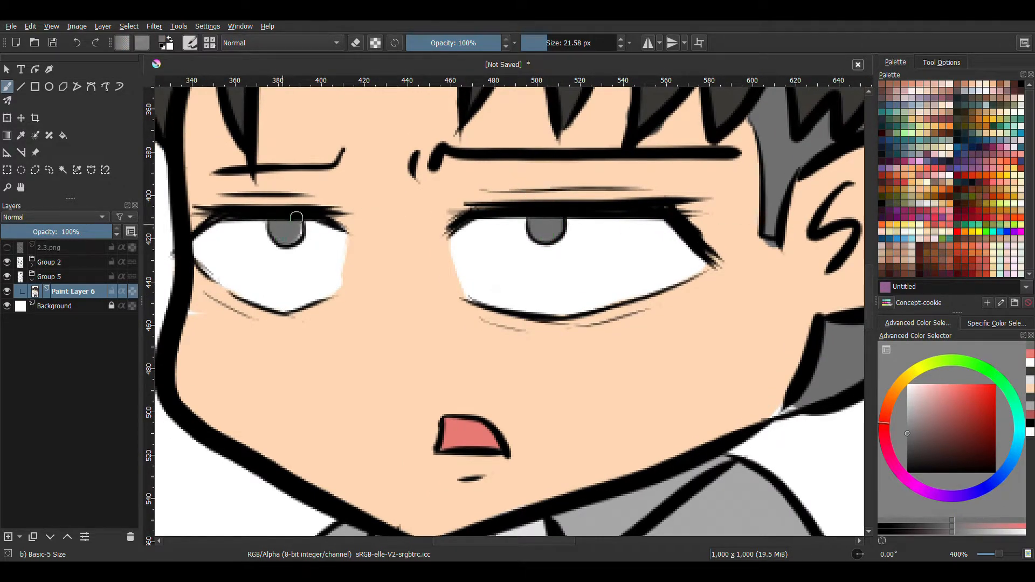
{"action": "mouse_move", "coordinate": [925, 431]}
{"action": "left_mouse_down"}
{"action": "mouse_move", "coordinate": [923, 454]}
{"action": "mouse_move", "coordinate": [908, 458]}
{"action": "left_mouse_up"}
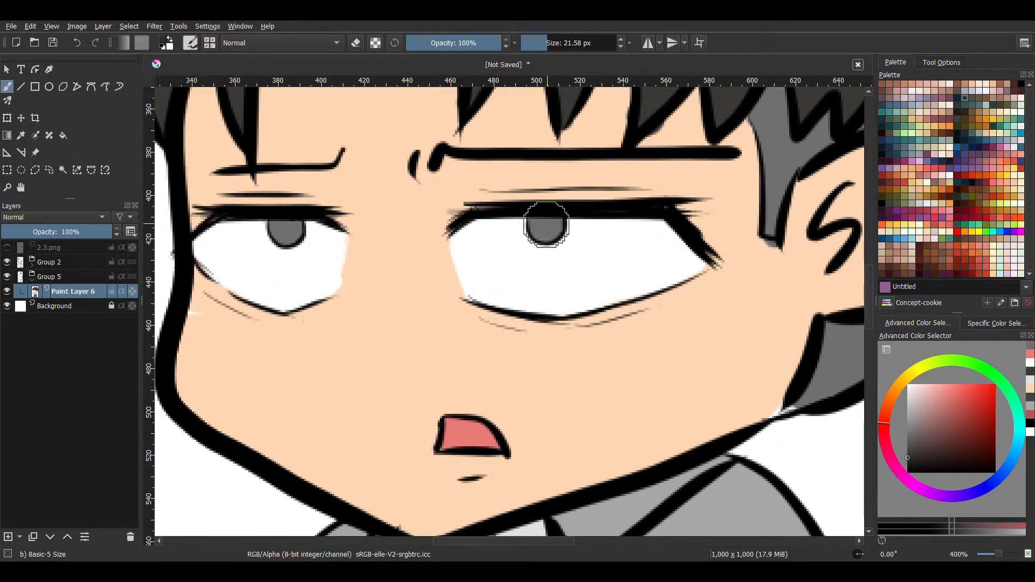
{"action": "key", "text": "x"}
{"action": "left_click", "coordinate": [555, 225]}
Examine the coloring of the whole character and then the face and hair up close.
{"action": "key", "text": "ctrl+minus"}
{"action": "key", "text": "ctrl+minus"}
{"action": "key", "text": "ctrl+minus"}
{"action": "key", "text": "ctrl+minus"}
{"action": "key", "text": "ctrl+minus"}
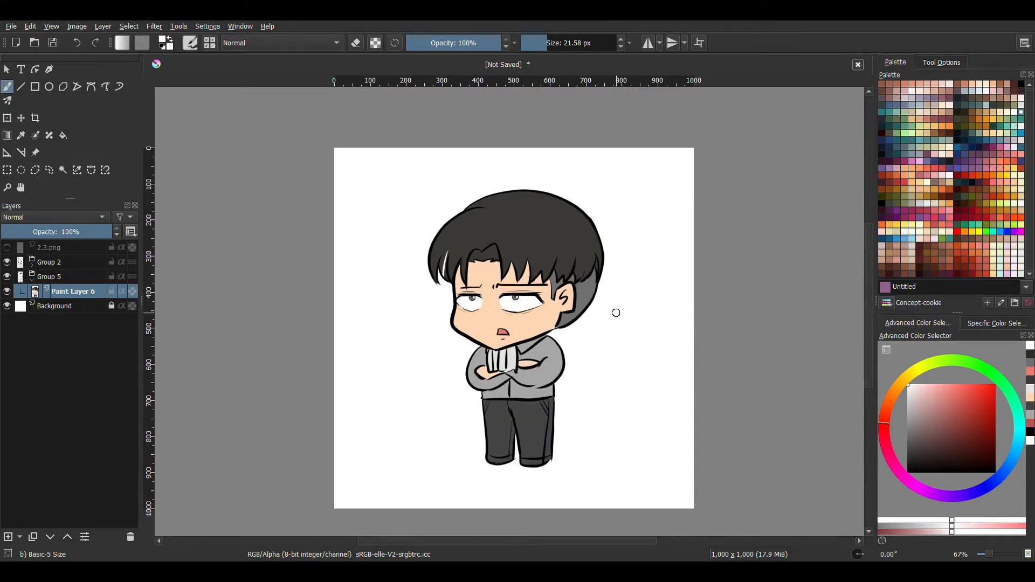
{"action": "key", "text": "ctrl+plus"}
{"action": "key", "text": "ctrl+minus"}
{"action": "key", "text": "ctrl+plus"}
{"action": "key", "text": "ctrl+plus"}
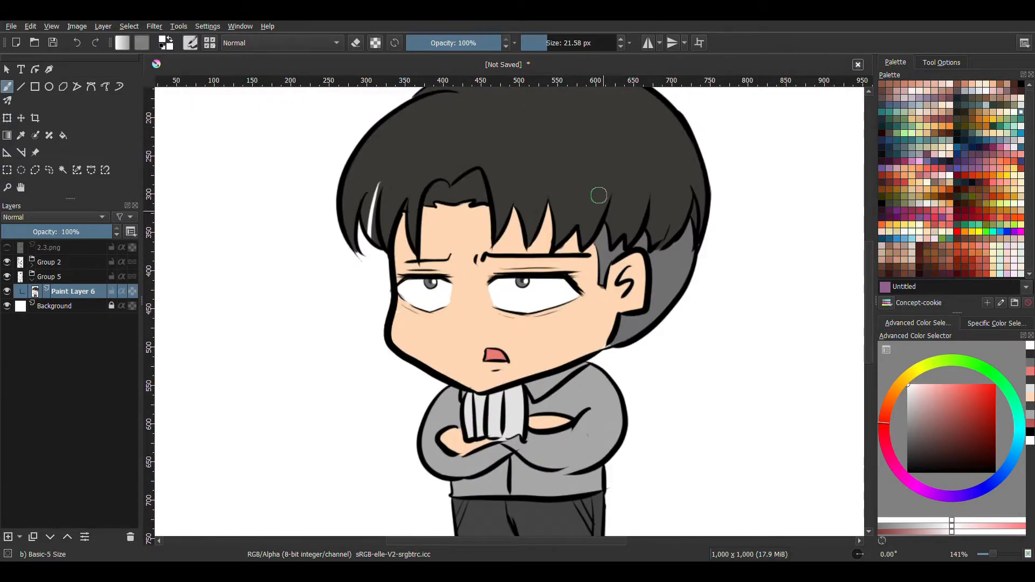
{"action": "key", "text": "ctrl+plus"}
{"action": "left_click_drag", "start_coordinate": [302, 235], "coordinate": [341, 256]}
Collapse Group 5 and add a new paint layer between it and the Background layer.
{"action": "left_click", "coordinate": [32, 279]}
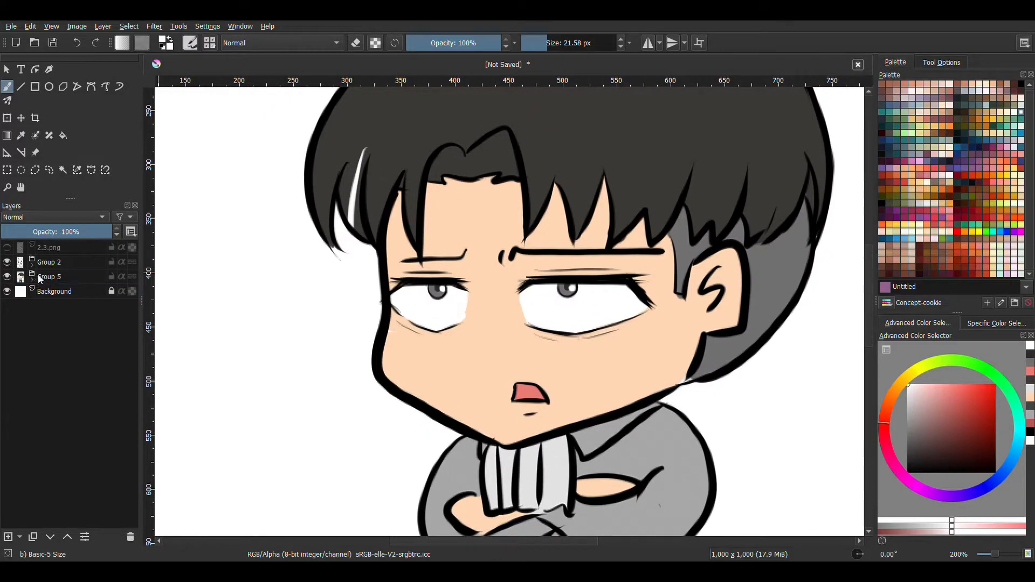
{"action": "left_click", "coordinate": [48, 277]}
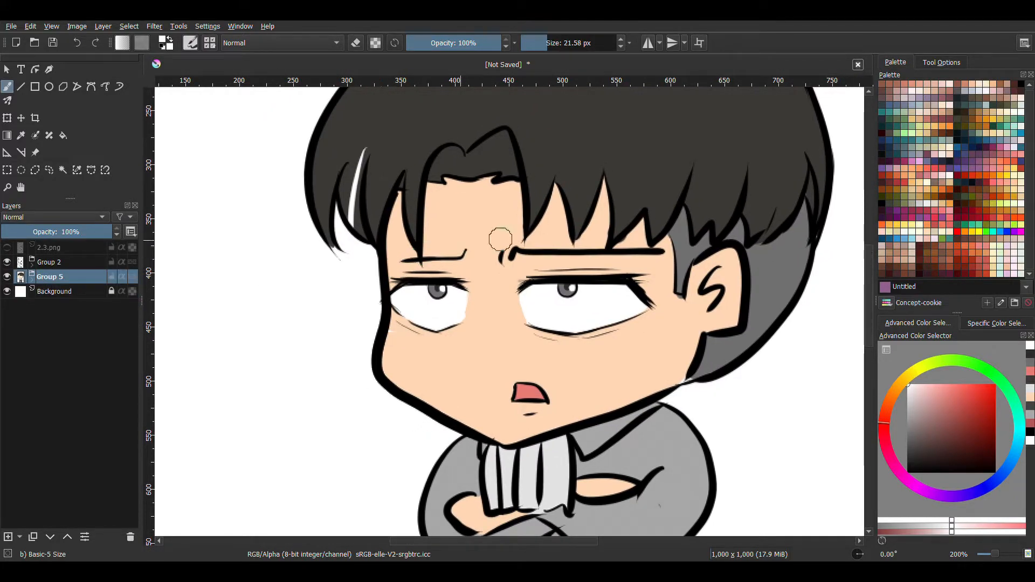
{"action": "key", "text": "ctrl+minus"}
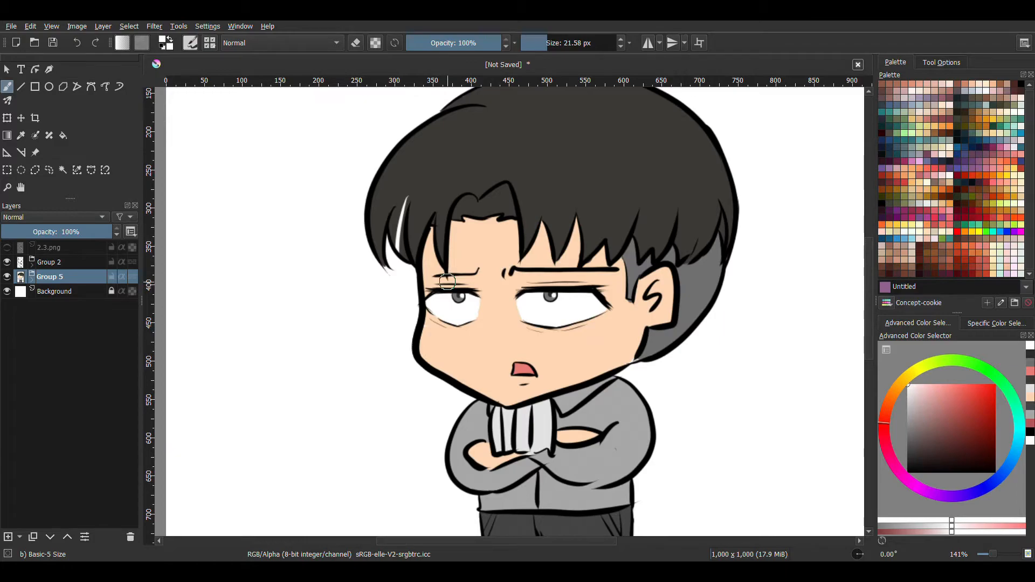
{"action": "key", "text": "Insert"}
{"action": "mouse_move", "coordinate": [66, 276]}
{"action": "left_mouse_down"}
{"action": "mouse_move", "coordinate": [122, 303]}
{"action": "mouse_move", "coordinate": [83, 309]}
{"action": "mouse_move", "coordinate": [76, 295]}
{"action": "left_mouse_up"}
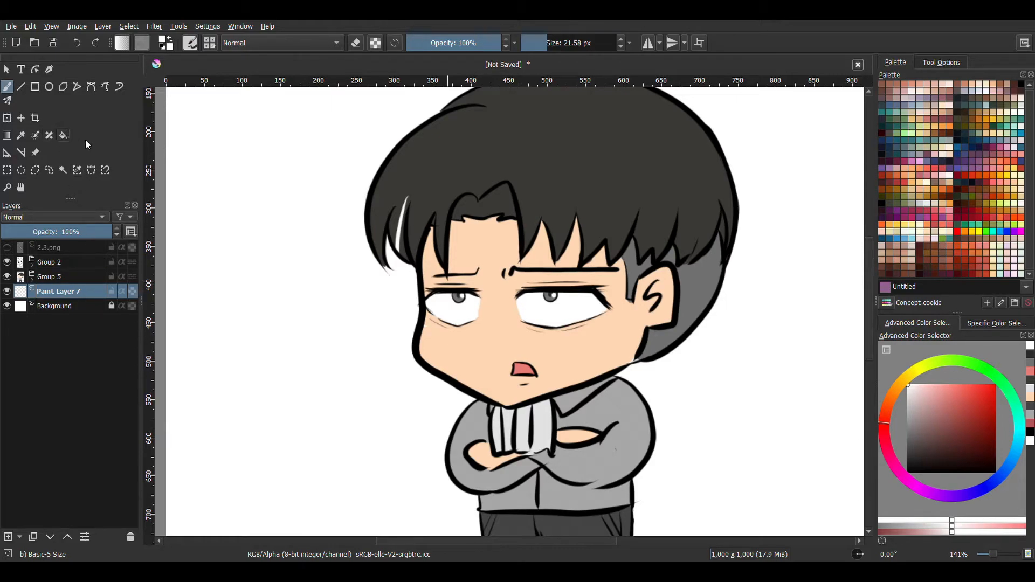
Flood-fill the new layer beneath the character with a medium gray using the Fill tool.
{"action": "left_click", "coordinate": [64, 135]}
{"action": "key", "text": "ctrl+minus"}
{"action": "left_click_drag", "start_coordinate": [742, 330], "coordinate": [664, 247]}
{"action": "left_click_drag", "start_coordinate": [909, 438], "coordinate": [901, 427]}
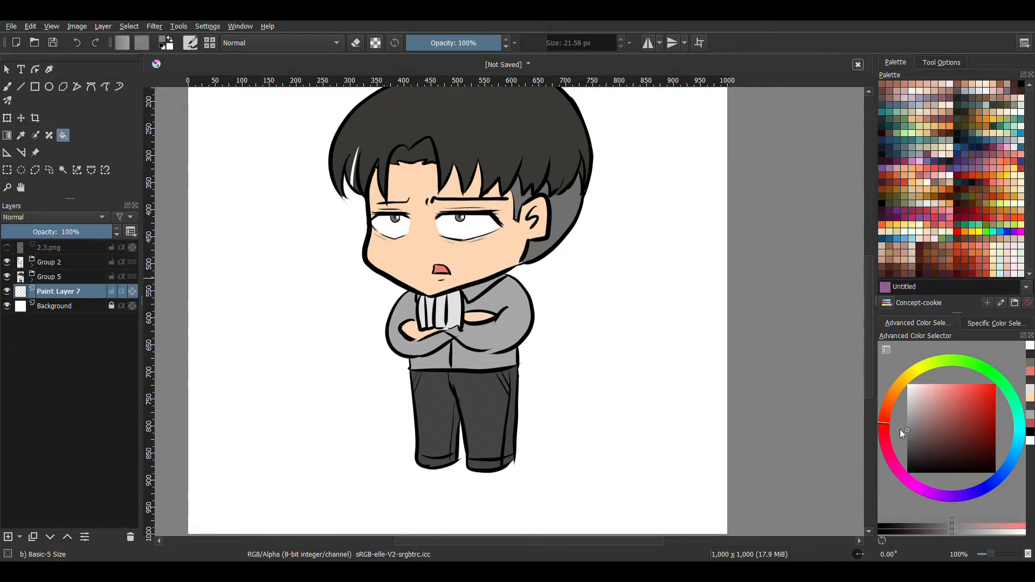
{"action": "key", "text": "ctrl+minus"}
{"action": "left_click", "coordinate": [633, 337]}
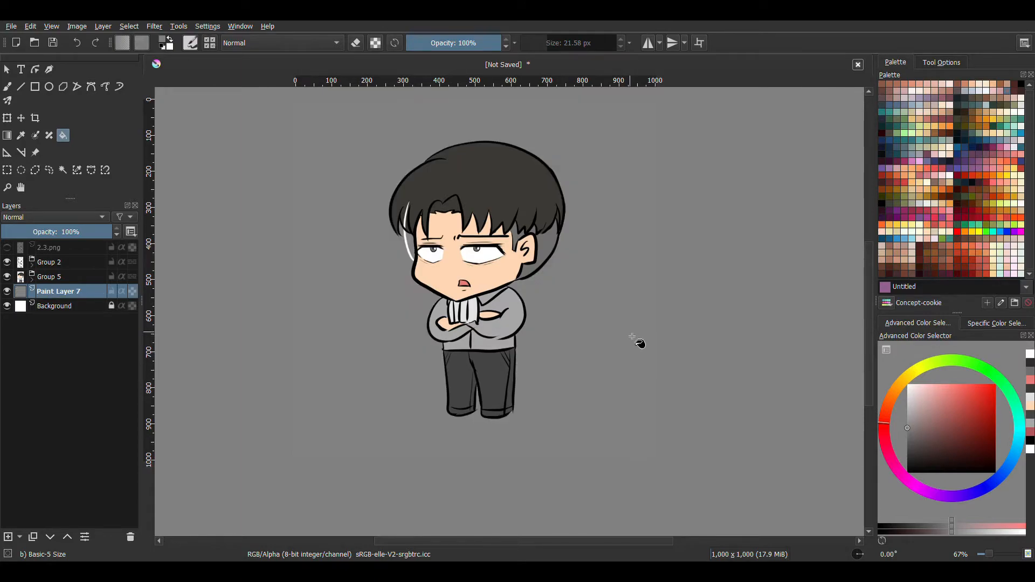
Erase the stray white stroke beside the face on Paint Layer 1 inside Group 2.
{"action": "key", "text": "ctrl+plus"}
{"action": "key", "text": "ctrl+plus"}
{"action": "left_click_drag", "start_coordinate": [335, 168], "coordinate": [530, 323]}
{"action": "key", "text": "ctrl+plus"}
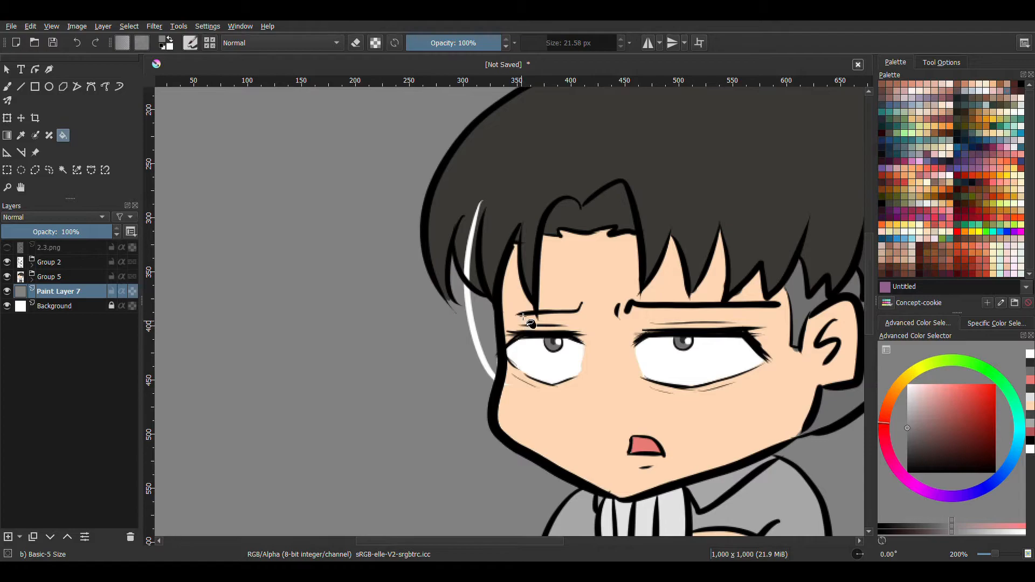
{"action": "key", "text": "ctrl+plus"}
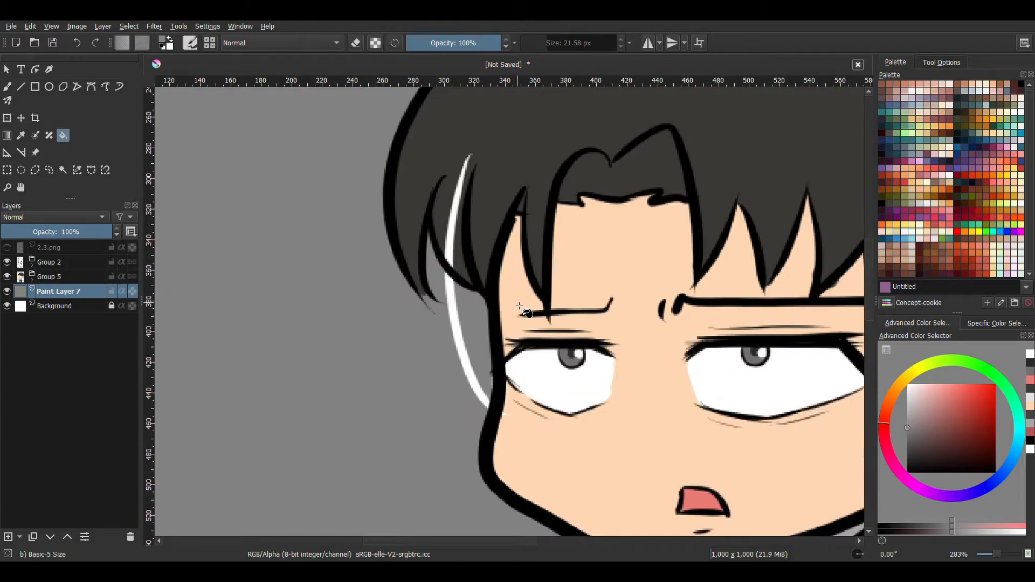
{"action": "left_click", "coordinate": [33, 266]}
{"action": "left_click", "coordinate": [67, 278]}
{"action": "left_click", "coordinate": [78, 305]}
{"action": "left_click", "coordinate": [7, 86]}
{"action": "right_click", "coordinate": [408, 206]}
{"action": "right_click", "coordinate": [432, 216]}
{"action": "key", "text": "e"}
{"action": "key", "text": "ctrl+plus"}
{"action": "mouse_move", "coordinate": [445, 222]}
{"action": "left_mouse_down"}
{"action": "mouse_move", "coordinate": [416, 204]}
{"action": "mouse_move", "coordinate": [423, 225]}
{"action": "mouse_move", "coordinate": [415, 220]}
{"action": "mouse_move", "coordinate": [456, 91]}
{"action": "left_mouse_up"}
{"action": "mouse_move", "coordinate": [427, 264]}
{"action": "left_mouse_down"}
{"action": "mouse_move", "coordinate": [438, 340]}
{"action": "mouse_move", "coordinate": [471, 431]}
{"action": "left_mouse_up"}
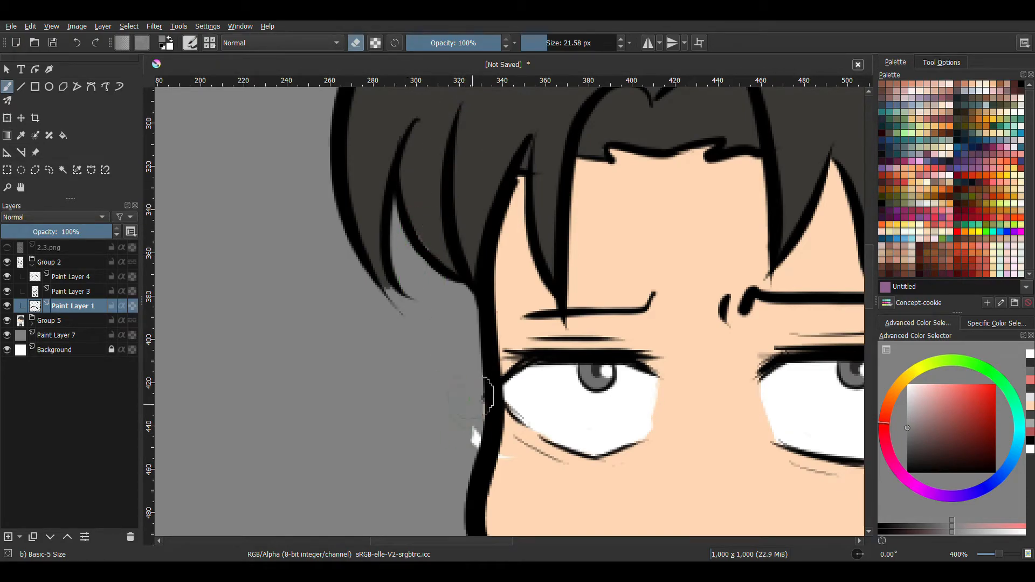
{"action": "key", "text": "minus"}
{"action": "key", "text": "minus"}
{"action": "key", "text": "minus"}
{"action": "key", "text": "minus"}
{"action": "key", "text": "minus"}
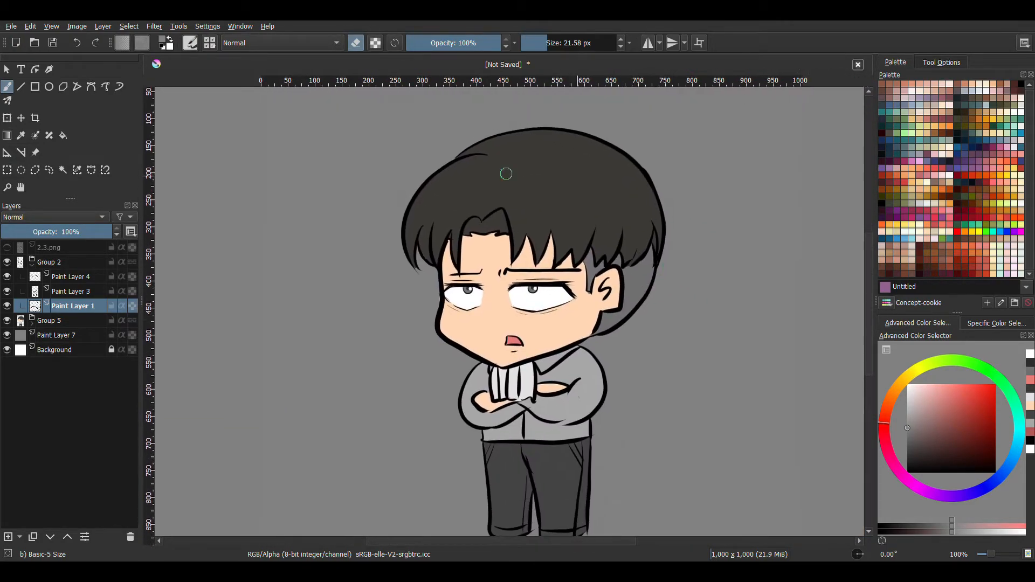
Collapse Group 2, add a paint layer with inherited alpha above Paint Layer 6 in Group 5, and set its blending mode to Multiply.
{"action": "left_click", "coordinate": [31, 264]}
{"action": "key", "text": "plus"}
{"action": "key", "text": "plus"}
{"action": "left_click", "coordinate": [32, 279]}
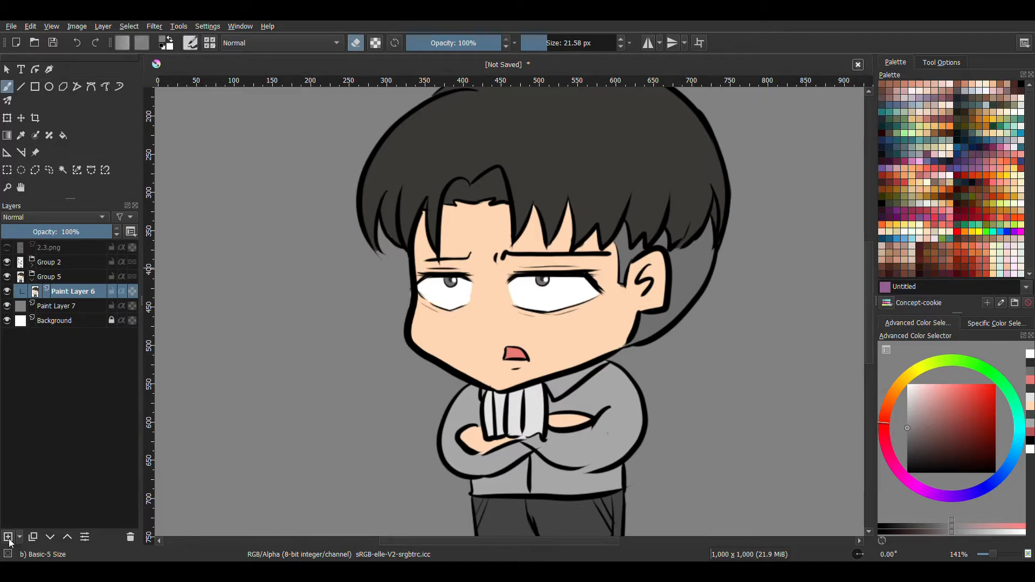
{"action": "key", "text": "Insert"}
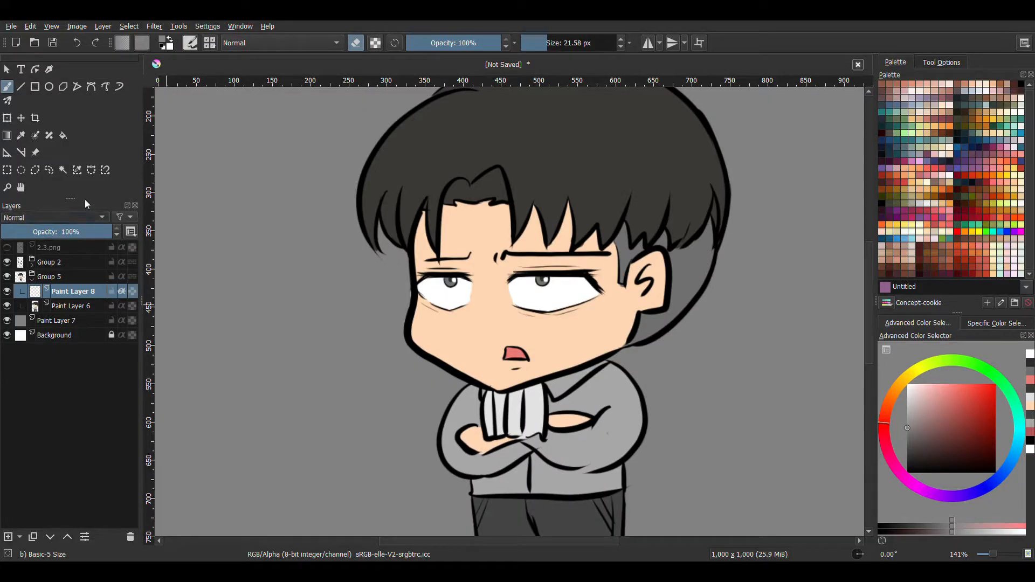
{"action": "key", "text": "alt+shift+m"}
Choose a light, barely saturated orange-gray as the shading color.
{"action": "left_click", "coordinate": [911, 397]}
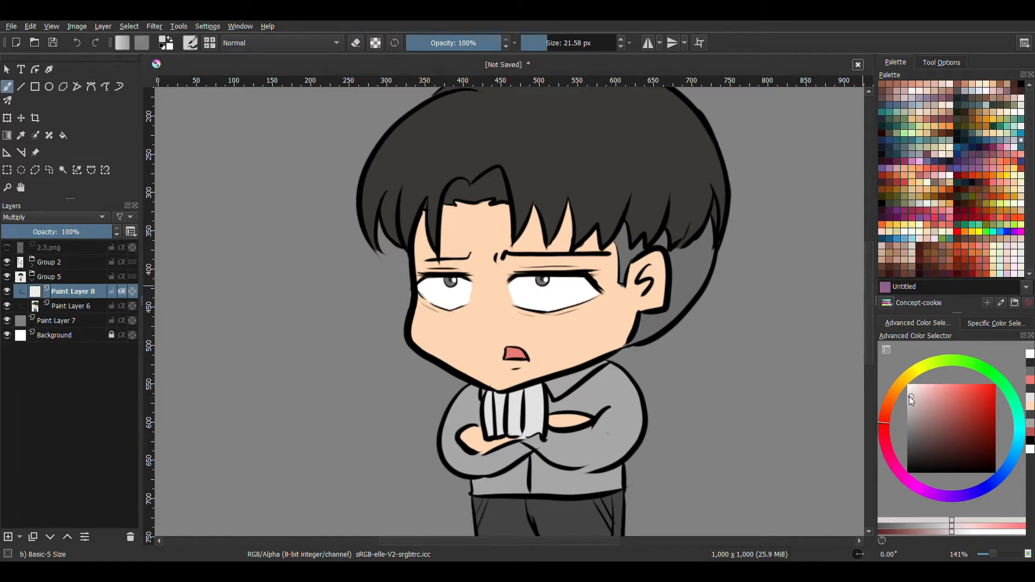
{"action": "left_click", "coordinate": [906, 402]}
{"action": "left_click", "coordinate": [893, 393]}
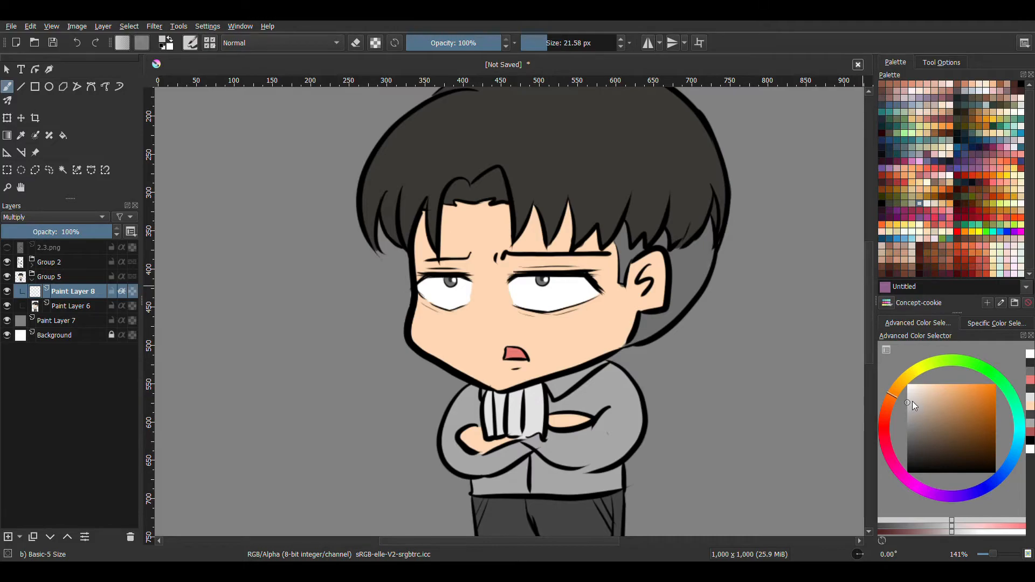
{"action": "left_click", "coordinate": [908, 402]}
{"action": "left_click", "coordinate": [918, 401]}
{"action": "left_click_drag", "start_coordinate": [592, 318], "coordinate": [592, 319]}
{"action": "left_click_drag", "start_coordinate": [580, 278], "coordinate": [592, 353]}
{"action": "key", "text": "ctrl+z"}
{"action": "key", "text": "ctrl+z"}
Add a paint layer above Group 2 and draw a white arrow pointing down toward the character's head to mark the light direction.
{"action": "right_click", "coordinate": [588, 244]}
{"action": "right_click", "coordinate": [647, 223]}
{"action": "scroll", "coordinate": [648, 224], "scroll_direction": "down", "scroll_amount": 5}
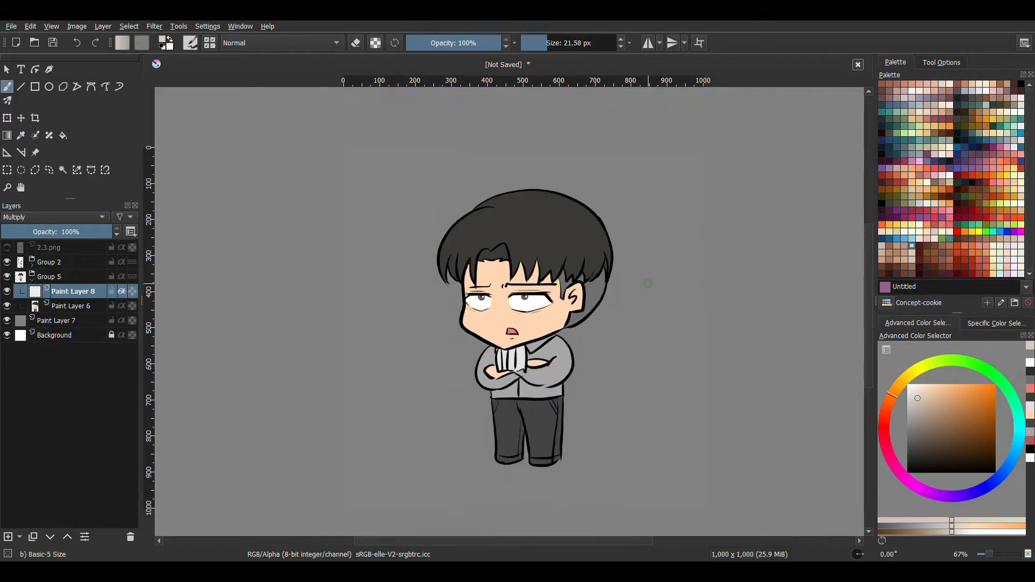
{"action": "scroll", "coordinate": [647, 223], "scroll_direction": "up", "scroll_amount": 1}
{"action": "key", "text": "Insert"}
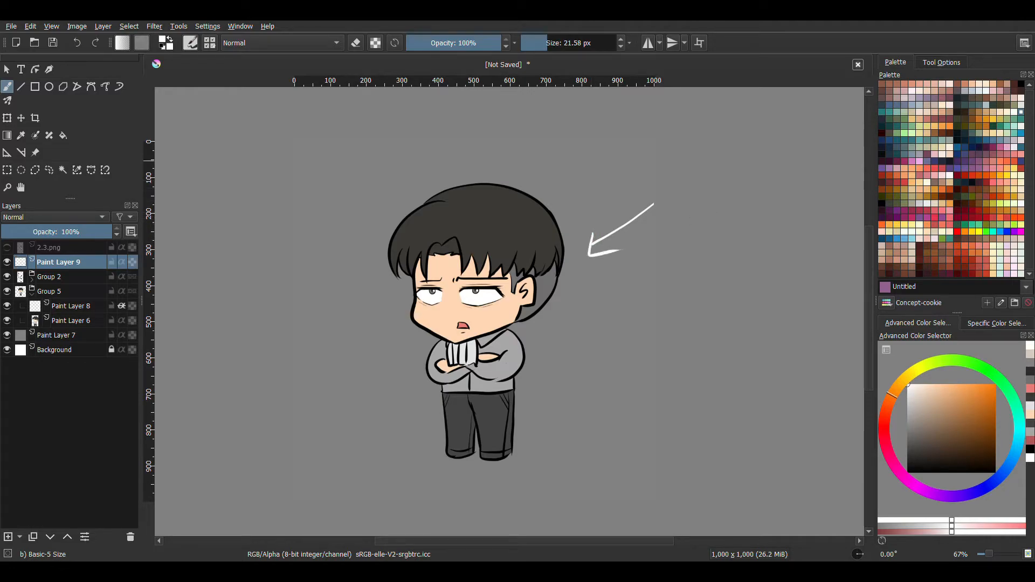
On Paint Layer 8, paint slightly darker warm gray shadows beneath the bangs, in the ear and along the upper eyelids.
{"action": "left_click", "coordinate": [69, 306]}
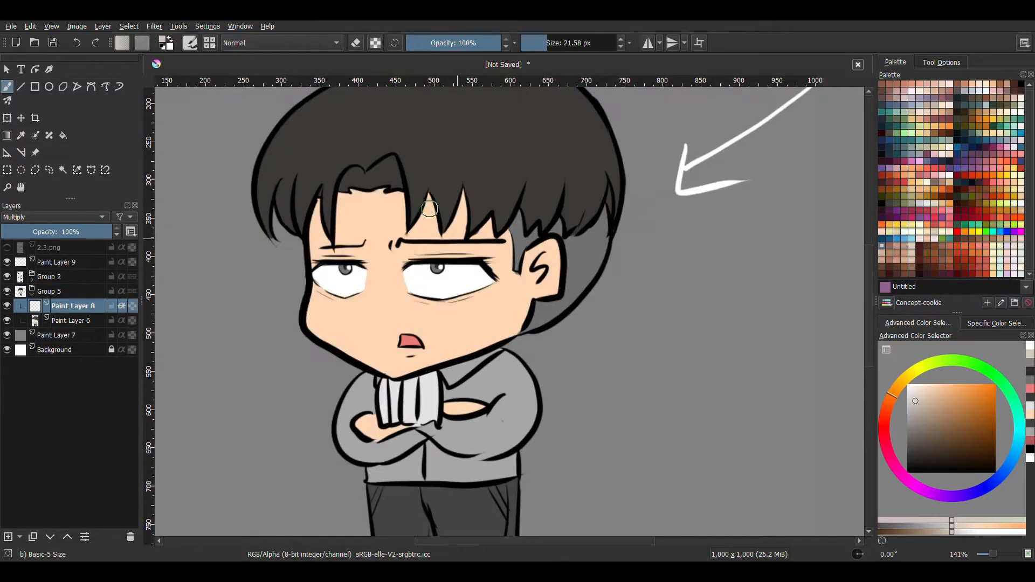
{"action": "scroll", "coordinate": [480, 330], "scroll_direction": "up", "scroll_amount": 2}
{"action": "left_click", "coordinate": [917, 408]}
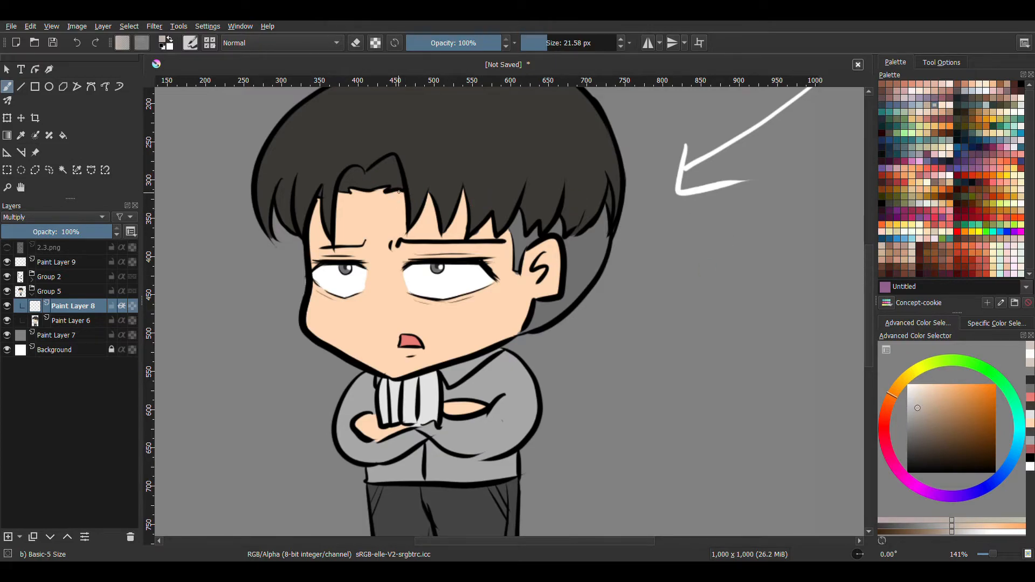
{"action": "left_click_drag", "start_coordinate": [403, 211], "coordinate": [402, 193]}
{"action": "key", "text": "ctrl+z"}
{"action": "left_click_drag", "start_coordinate": [404, 267], "coordinate": [480, 265]}
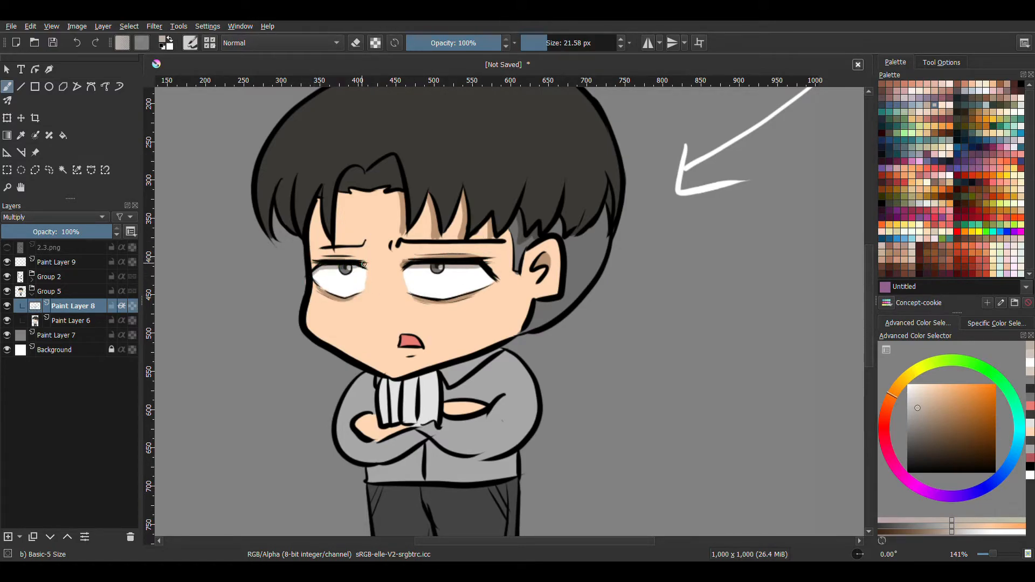
{"action": "mouse_move", "coordinate": [342, 184]}
{"action": "left_mouse_down"}
{"action": "mouse_move", "coordinate": [384, 168]}
{"action": "mouse_move", "coordinate": [399, 181]}
{"action": "mouse_move", "coordinate": [340, 191]}
{"action": "mouse_move", "coordinate": [335, 232]}
{"action": "left_mouse_up"}
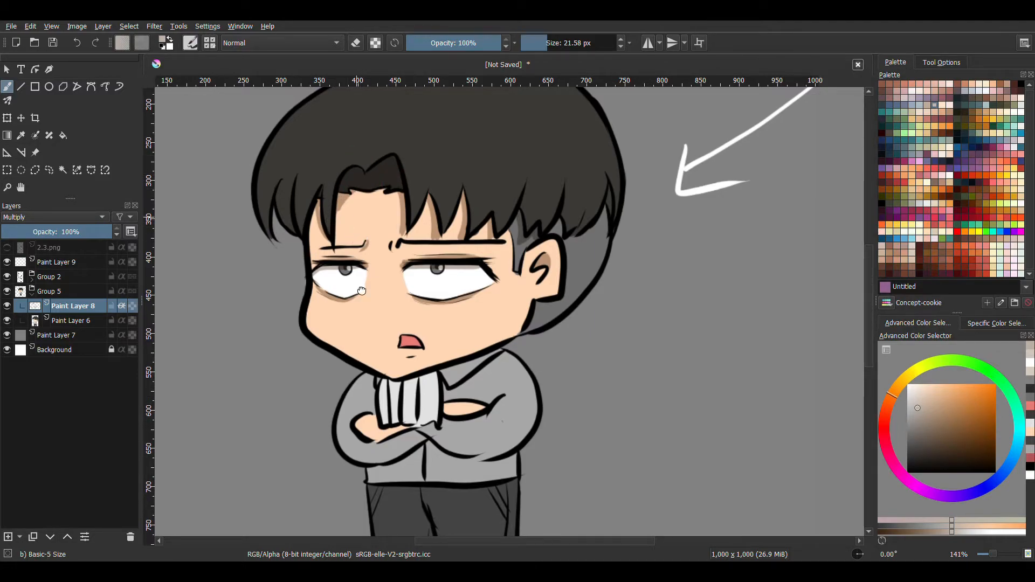
Paint shadow strokes through the hair strands and bang tips on the Multiply layer.
{"action": "scroll", "coordinate": [336, 232], "scroll_direction": "up", "scroll_amount": 3}
{"action": "left_click_drag", "start_coordinate": [324, 190], "coordinate": [310, 326]}
{"action": "mouse_move", "coordinate": [280, 217]}
{"action": "left_mouse_down"}
{"action": "mouse_move", "coordinate": [270, 318]}
{"action": "mouse_move", "coordinate": [291, 307]}
{"action": "mouse_move", "coordinate": [293, 317]}
{"action": "left_mouse_up"}
{"action": "left_click_drag", "start_coordinate": [343, 227], "coordinate": [334, 324]}
{"action": "key", "text": "ctrl+z"}
{"action": "mouse_move", "coordinate": [345, 223]}
{"action": "left_mouse_down"}
{"action": "mouse_move", "coordinate": [328, 295]}
{"action": "mouse_move", "coordinate": [312, 298]}
{"action": "left_mouse_up"}
{"action": "mouse_move", "coordinate": [403, 136]}
{"action": "left_mouse_down"}
{"action": "mouse_move", "coordinate": [377, 164]}
{"action": "mouse_move", "coordinate": [341, 162]}
{"action": "left_mouse_up"}
{"action": "left_click_drag", "start_coordinate": [443, 246], "coordinate": [432, 311]}
{"action": "left_click_drag", "start_coordinate": [477, 242], "coordinate": [473, 315]}
{"action": "left_click_drag", "start_coordinate": [499, 271], "coordinate": [501, 317]}
{"action": "left_click_drag", "start_coordinate": [532, 265], "coordinate": [531, 309]}
{"action": "left_click_drag", "start_coordinate": [551, 278], "coordinate": [546, 315]}
{"action": "left_click_drag", "start_coordinate": [572, 267], "coordinate": [566, 316]}
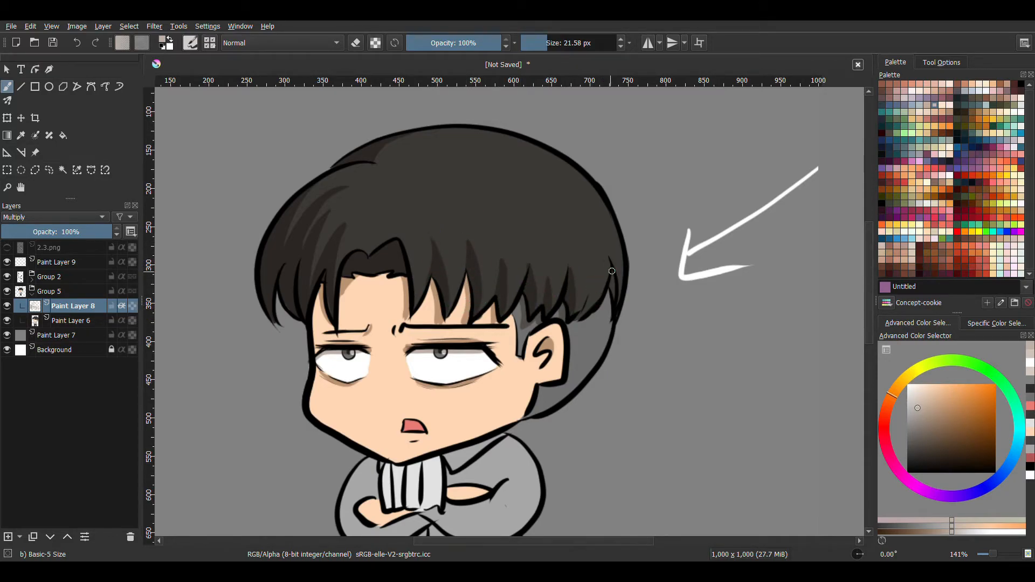
Shade the jacket, cravat and sleeves beneath the chin and folded arms.
{"action": "scroll", "coordinate": [407, 308], "scroll_direction": "down", "scroll_amount": 5}
{"action": "mouse_move", "coordinate": [405, 288]}
{"action": "left_mouse_down"}
{"action": "mouse_move", "coordinate": [401, 342]}
{"action": "mouse_move", "coordinate": [431, 340]}
{"action": "left_mouse_up"}
{"action": "mouse_move", "coordinate": [438, 284]}
{"action": "left_mouse_down"}
{"action": "mouse_move", "coordinate": [436, 335]}
{"action": "mouse_move", "coordinate": [410, 285]}
{"action": "mouse_move", "coordinate": [407, 329]}
{"action": "left_mouse_up"}
{"action": "mouse_move", "coordinate": [406, 292]}
{"action": "left_mouse_down"}
{"action": "mouse_move", "coordinate": [404, 319]}
{"action": "mouse_move", "coordinate": [389, 291]}
{"action": "mouse_move", "coordinate": [372, 340]}
{"action": "left_mouse_up"}
{"action": "left_click_drag", "start_coordinate": [411, 372], "coordinate": [498, 367]}
{"action": "mouse_move", "coordinate": [458, 354]}
{"action": "left_mouse_down"}
{"action": "mouse_move", "coordinate": [397, 381]}
{"action": "mouse_move", "coordinate": [442, 384]}
{"action": "left_mouse_up"}
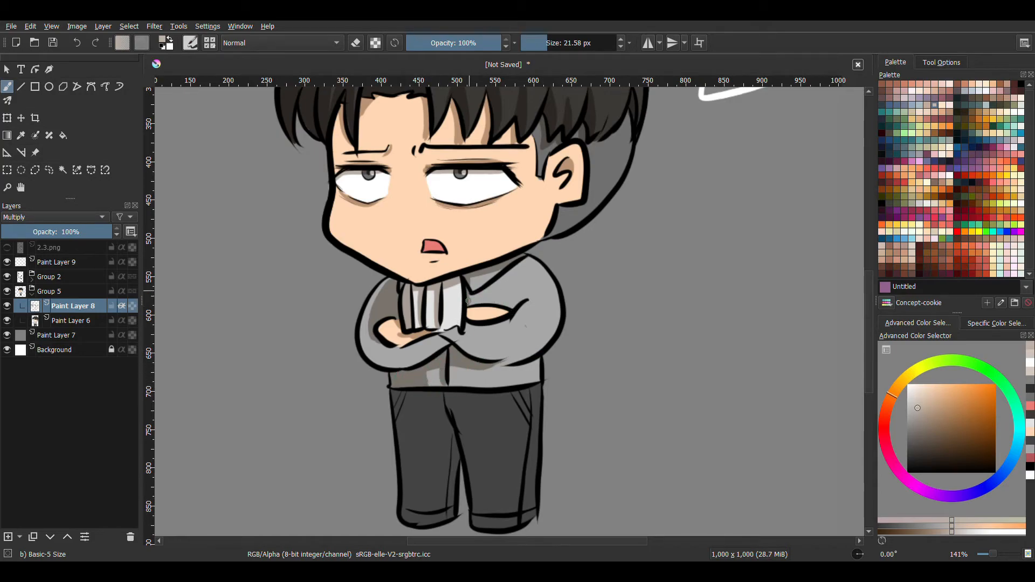
{"action": "left_click_drag", "start_coordinate": [506, 372], "coordinate": [476, 332]}
{"action": "mouse_move", "coordinate": [438, 291]}
{"action": "left_mouse_down"}
{"action": "mouse_move", "coordinate": [487, 288]}
{"action": "mouse_move", "coordinate": [490, 275]}
{"action": "left_mouse_up"}
Shade the trousers along the waistband, inner and outer leg edges and hems.
{"action": "mouse_move", "coordinate": [434, 360]}
{"action": "left_mouse_down"}
{"action": "mouse_move", "coordinate": [404, 311]}
{"action": "mouse_move", "coordinate": [410, 448]}
{"action": "left_mouse_up"}
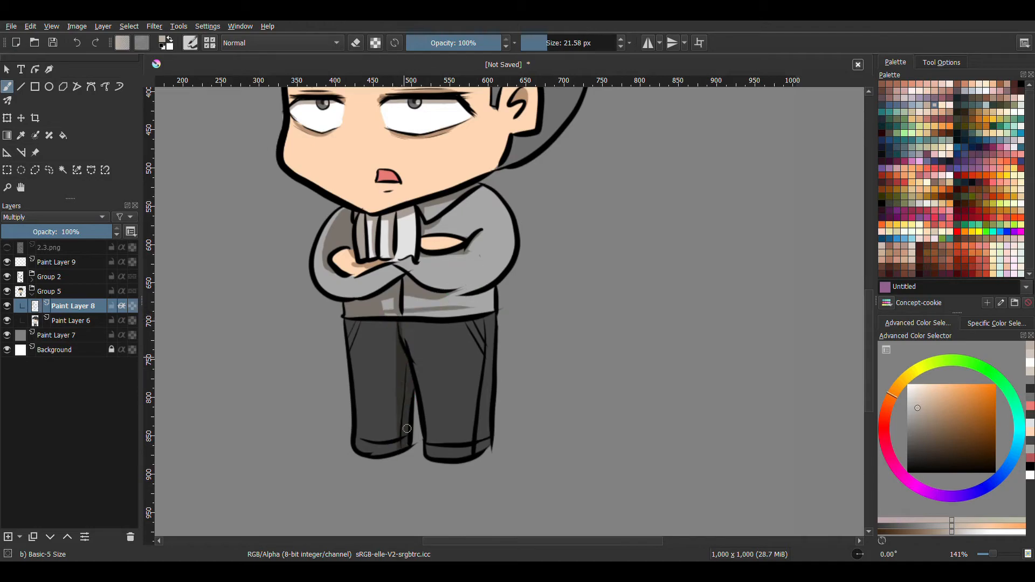
{"action": "left_click_drag", "start_coordinate": [360, 320], "coordinate": [357, 449]}
{"action": "mouse_move", "coordinate": [351, 351]}
{"action": "left_mouse_down"}
{"action": "mouse_move", "coordinate": [349, 326]}
{"action": "mouse_move", "coordinate": [491, 323]}
{"action": "left_mouse_up"}
{"action": "key", "text": "ctrl+z"}
{"action": "left_click_drag", "start_coordinate": [351, 325], "coordinate": [492, 323]}
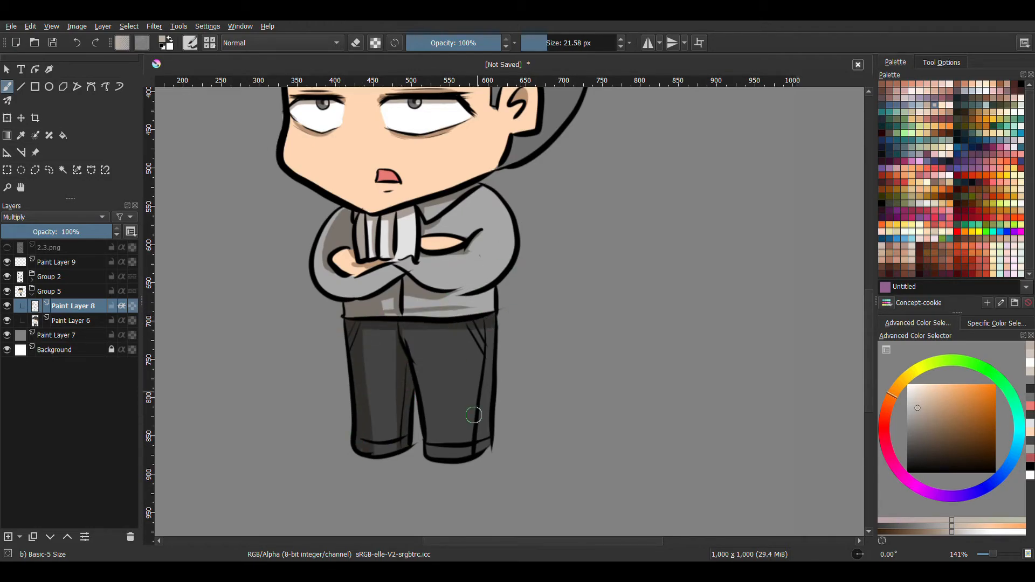
{"action": "left_click_drag", "start_coordinate": [418, 377], "coordinate": [430, 454]}
{"action": "left_click_drag", "start_coordinate": [490, 329], "coordinate": [478, 418]}
{"action": "left_click_drag", "start_coordinate": [430, 454], "coordinate": [481, 451]}
{"action": "left_click_drag", "start_coordinate": [372, 453], "coordinate": [401, 452]}
Touch up the clothing shadows and shade the side of the face facing away from the light.
{"action": "left_click_drag", "start_coordinate": [413, 298], "coordinate": [455, 300]}
{"action": "mouse_move", "coordinate": [410, 367]}
{"action": "left_mouse_down"}
{"action": "mouse_move", "coordinate": [403, 334]}
{"action": "mouse_move", "coordinate": [364, 332]}
{"action": "left_mouse_up"}
{"action": "key", "text": "minus"}
{"action": "key", "text": "minus"}
{"action": "mouse_move", "coordinate": [545, 266]}
{"action": "left_mouse_down"}
{"action": "mouse_move", "coordinate": [543, 335]}
{"action": "mouse_move", "coordinate": [540, 322]}
{"action": "left_mouse_up"}
{"action": "key", "text": "plus"}
{"action": "key", "text": "plus"}
{"action": "left_click_drag", "start_coordinate": [436, 311], "coordinate": [510, 340]}
{"action": "mouse_move", "coordinate": [360, 190]}
{"action": "left_mouse_down"}
{"action": "mouse_move", "coordinate": [361, 313]}
{"action": "mouse_move", "coordinate": [379, 325]}
{"action": "left_mouse_up"}
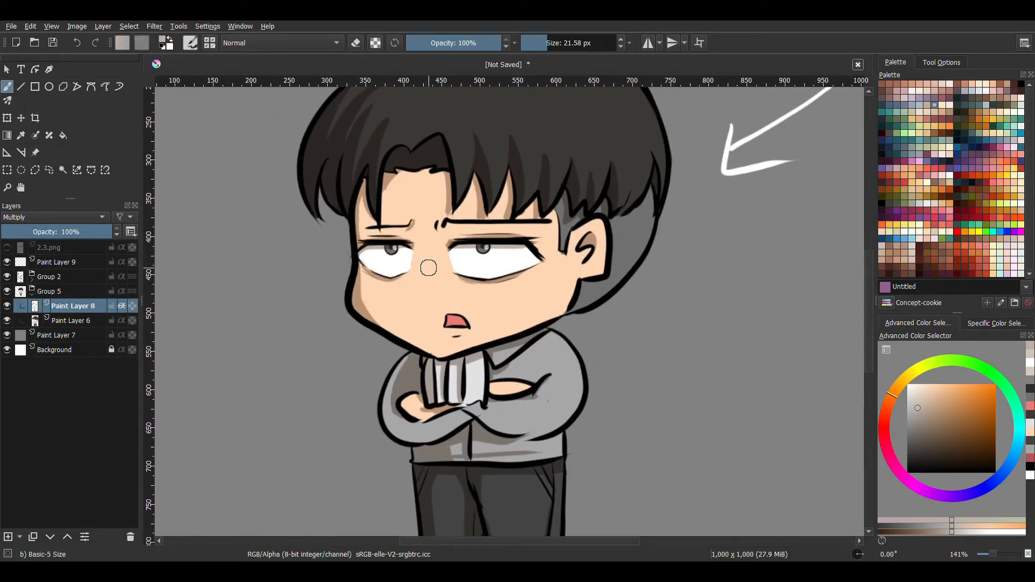
Hide the arrow on Paint Layer 9 and add a paint layer with inherited alpha above Paint Layer 8.
{"action": "key", "text": "minus"}
{"action": "key", "text": "minus"}
{"action": "left_click_drag", "start_coordinate": [613, 285], "coordinate": [588, 287]}
{"action": "left_click", "coordinate": [7, 262]}
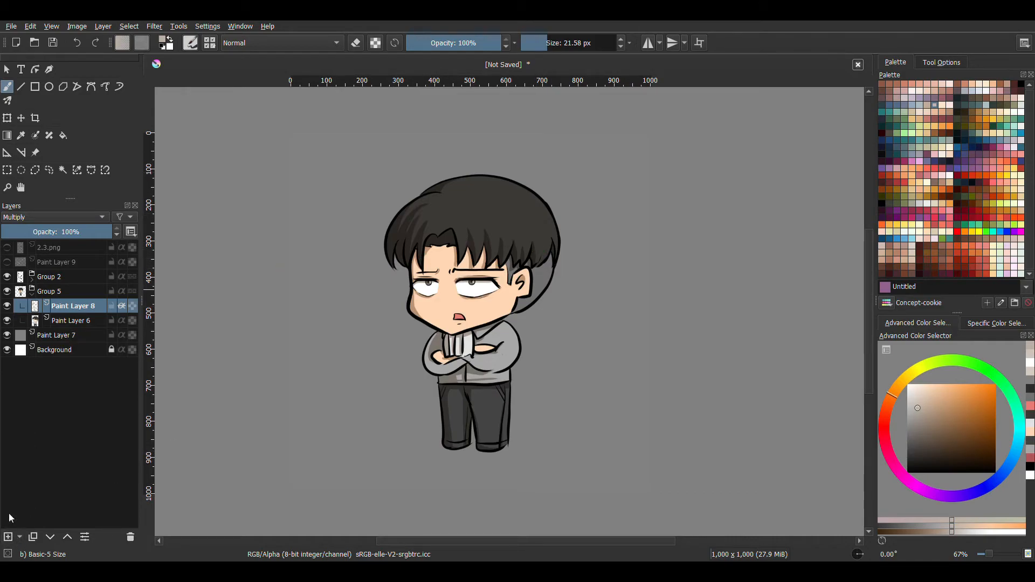
{"action": "left_click", "coordinate": [9, 537]}
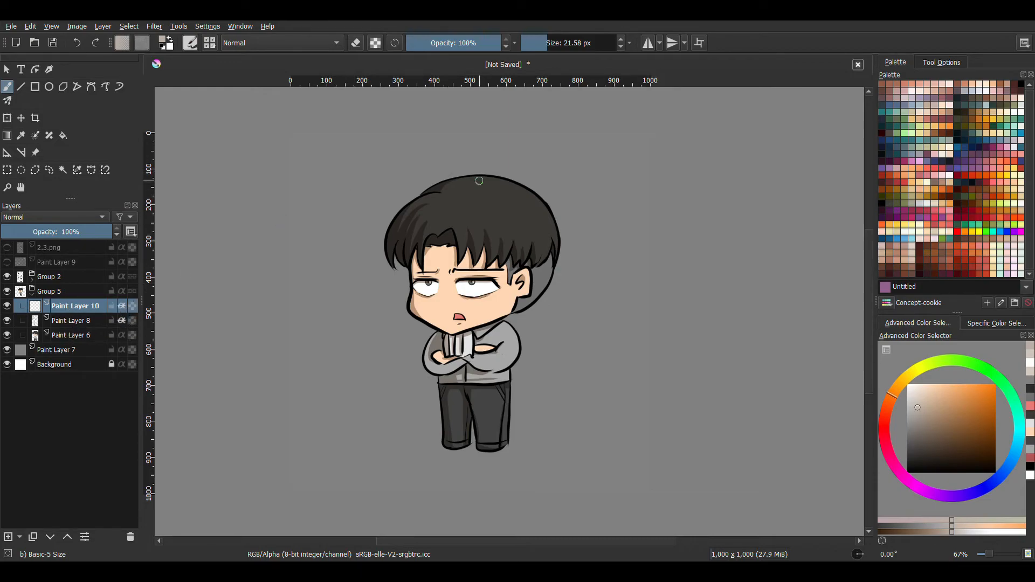
Choose a light warm gray and paint a rim highlight along the hair's outer edge on the side facing the light.
{"action": "scroll", "coordinate": [580, 257], "scroll_direction": "up", "scroll_amount": 3}
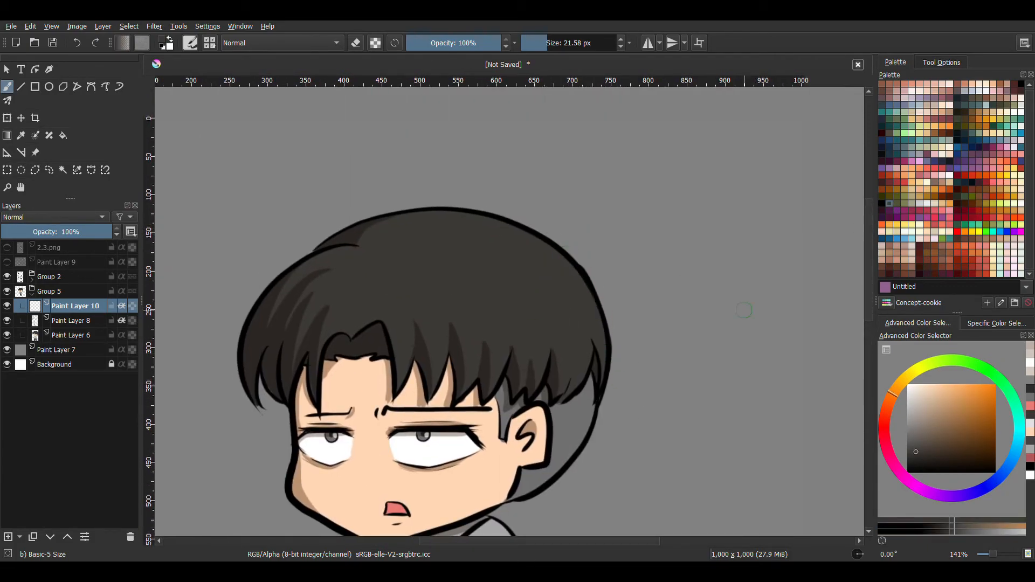
{"action": "left_click", "coordinate": [914, 421]}
{"action": "left_click_drag", "start_coordinate": [557, 250], "coordinate": [603, 380]}
{"action": "mouse_move", "coordinate": [406, 214]}
{"action": "left_mouse_down"}
{"action": "mouse_move", "coordinate": [456, 267]}
{"action": "mouse_move", "coordinate": [603, 309]}
{"action": "left_mouse_up"}
{"action": "key", "text": "ctrl+z"}
{"action": "left_click_drag", "start_coordinate": [451, 268], "coordinate": [636, 344]}
{"action": "left_click_drag", "start_coordinate": [580, 300], "coordinate": [631, 336]}
Paint short highlight strands on the upper hair just inside the rim light, undoing unwanted strokes.
{"action": "left_click_drag", "start_coordinate": [609, 324], "coordinate": [534, 259]}
{"action": "left_click_drag", "start_coordinate": [509, 239], "coordinate": [550, 304]}
{"action": "key", "text": "ctrl+z"}
{"action": "key", "text": "ctrl+z"}
{"action": "left_click_drag", "start_coordinate": [513, 256], "coordinate": [532, 291]}
{"action": "left_click_drag", "start_coordinate": [509, 266], "coordinate": [519, 286]}
{"action": "key", "text": "ctrl+z"}
Add small highlight strokes beneath the overlapping hair lock on the shaded side of the head.
{"action": "mouse_move", "coordinate": [326, 236]}
{"action": "left_mouse_down"}
{"action": "mouse_move", "coordinate": [281, 253]}
{"action": "mouse_move", "coordinate": [301, 250]}
{"action": "left_mouse_up"}
{"action": "left_click_drag", "start_coordinate": [327, 243], "coordinate": [315, 251]}
{"action": "left_click_drag", "start_coordinate": [325, 247], "coordinate": [329, 252]}
{"action": "left_click_drag", "start_coordinate": [336, 248], "coordinate": [336, 251]}
{"action": "left_click_drag", "start_coordinate": [345, 249], "coordinate": [347, 252]}
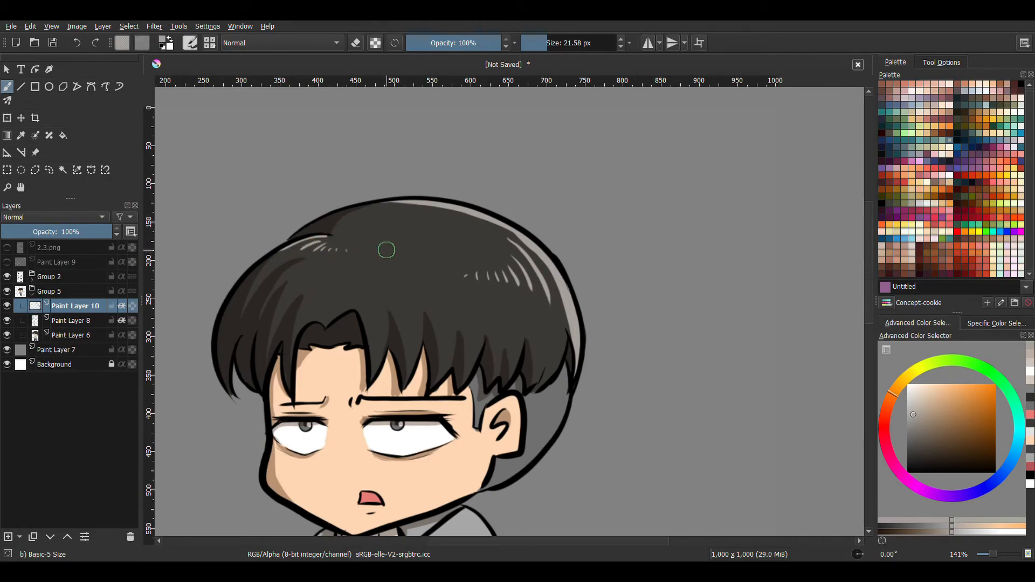
Examine the shading and highlights across the whole character from a distance and closer up.
{"action": "scroll", "coordinate": [534, 236], "scroll_direction": "down", "scroll_amount": 3}
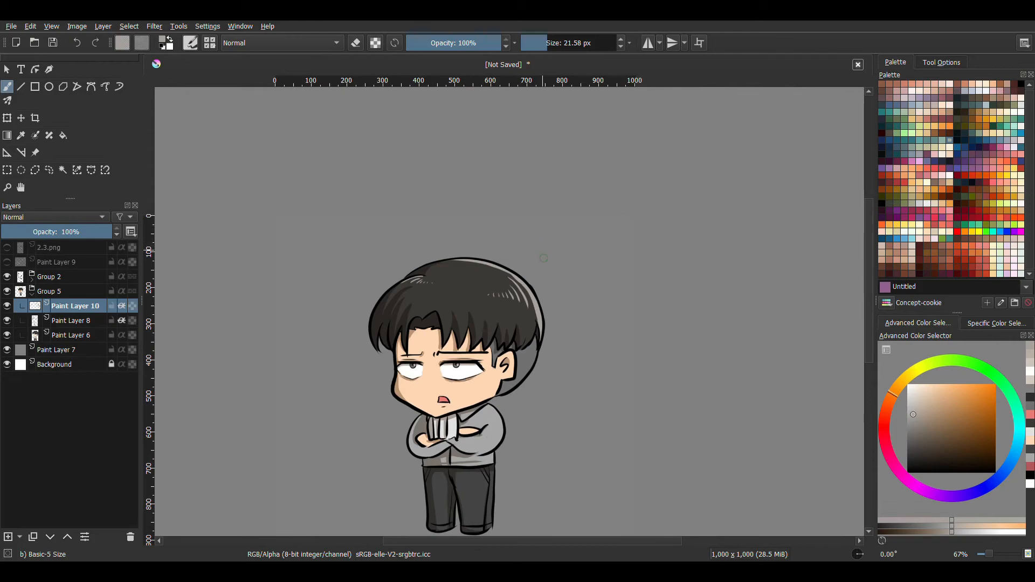
{"action": "scroll", "coordinate": [572, 340], "scroll_direction": "down", "scroll_amount": 1}
{"action": "scroll", "coordinate": [588, 307], "scroll_direction": "up", "scroll_amount": 1}
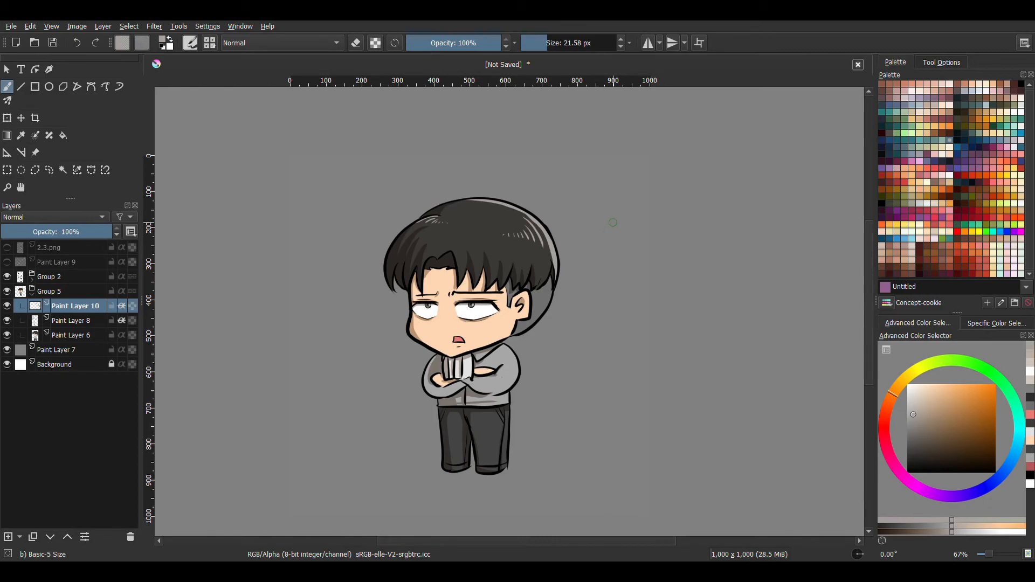
{"action": "key", "text": "plus"}
{"action": "key", "text": "minus"}
{"action": "left_click_drag", "start_coordinate": [603, 349], "coordinate": [620, 314]}
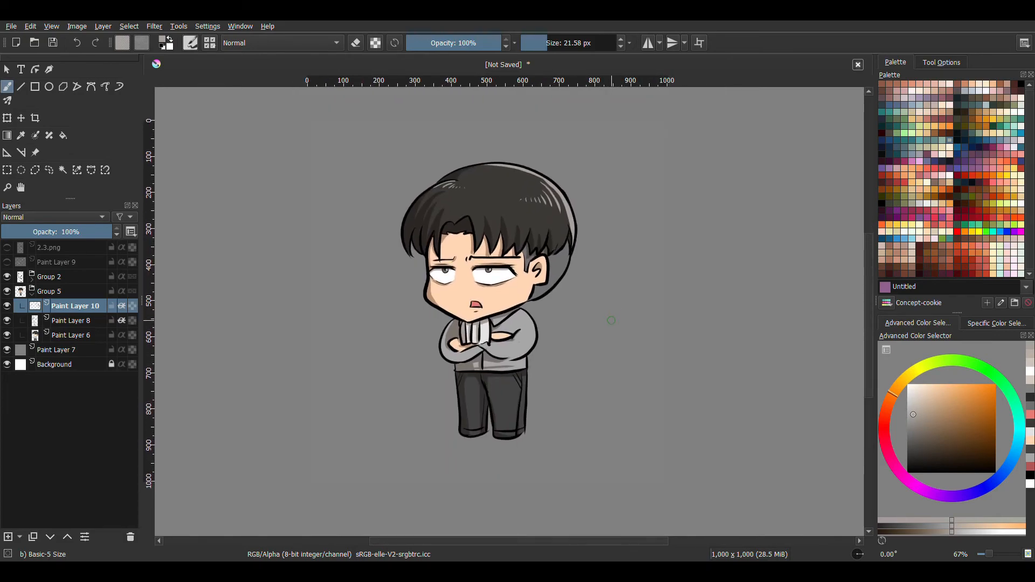
{"action": "key", "text": "plus"}
{"action": "scroll", "coordinate": [609, 322], "scroll_direction": "up", "scroll_amount": 2}
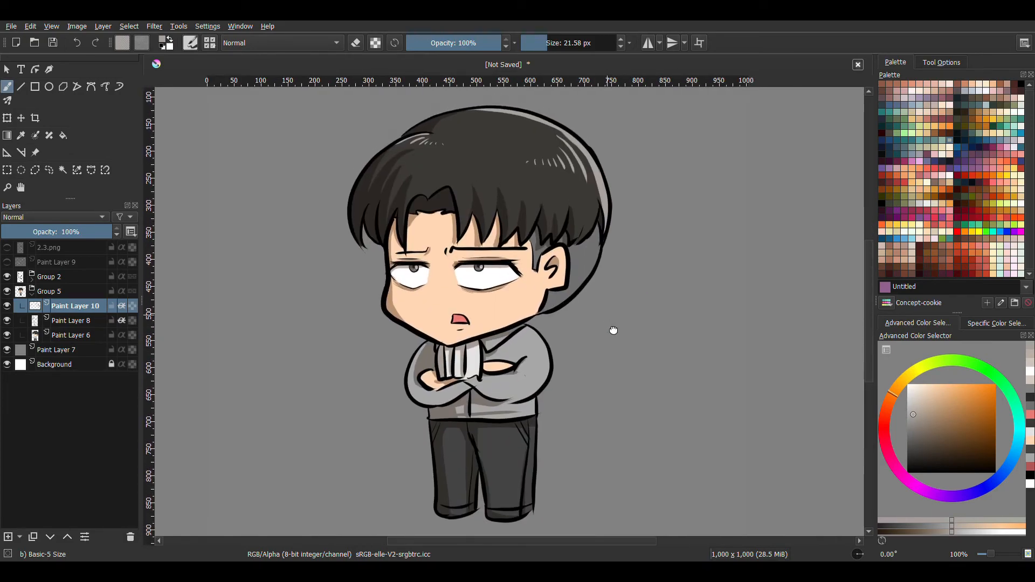